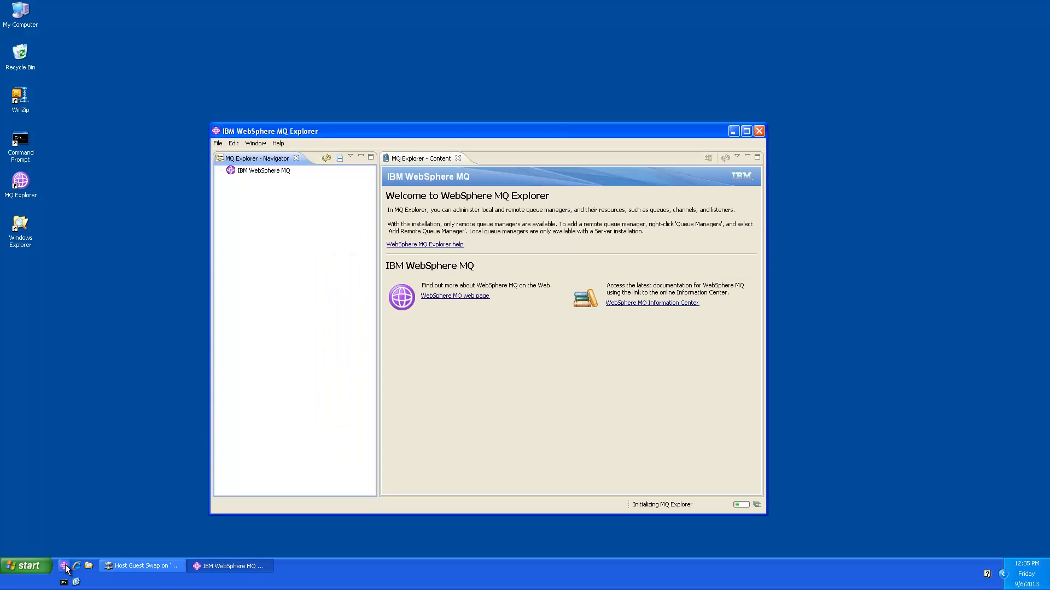
Step: Once startup finishes, move the MQ Explorer window higher and to the right
drag(402, 130, 423, 58)
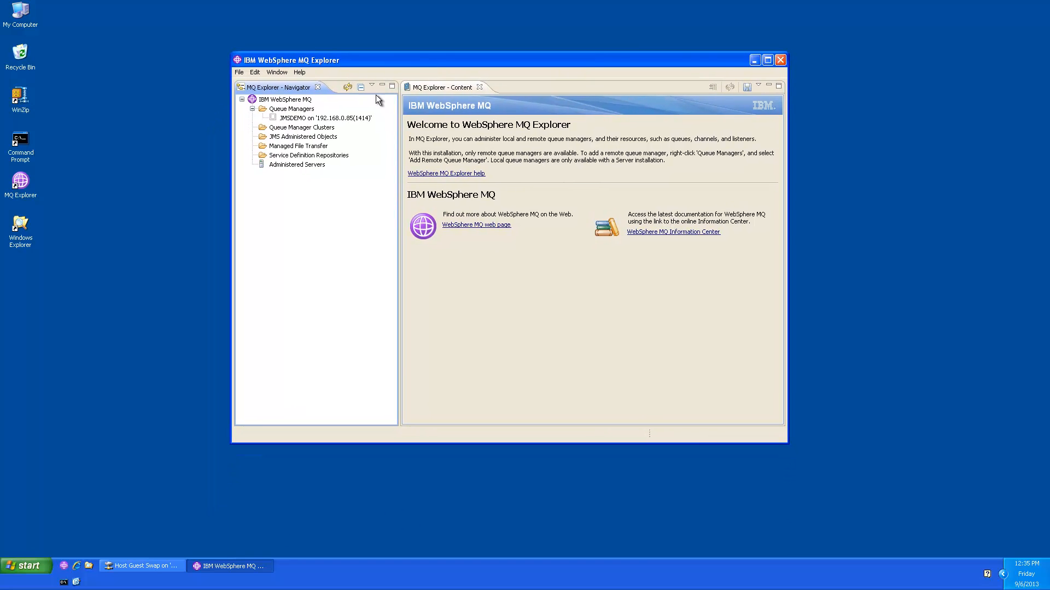
Step: Connect to the JMSDEMO queue manager from its context menu in the Navigator
right_click(303, 119)
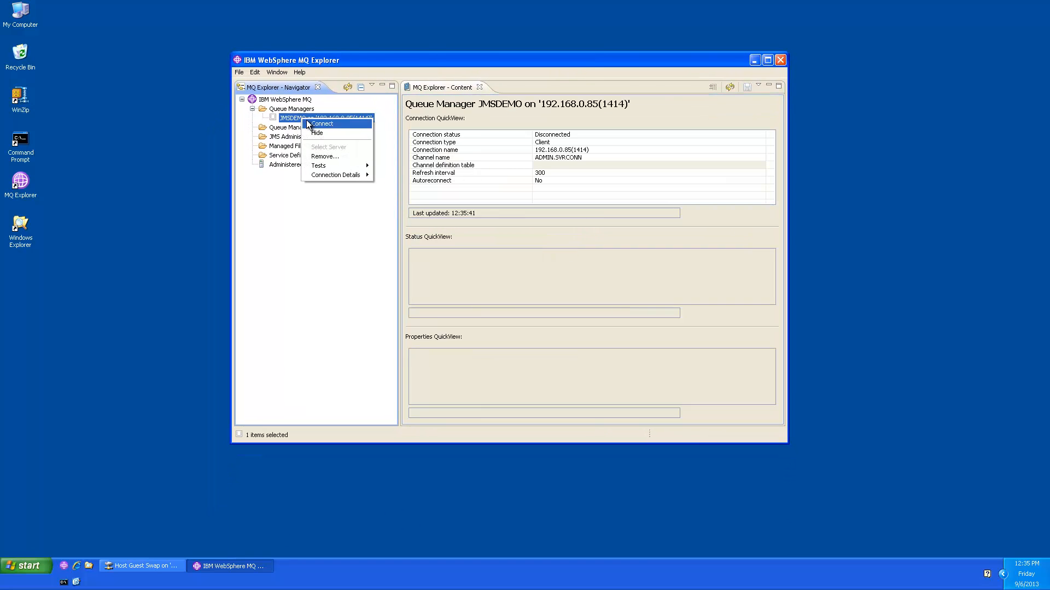
click(312, 120)
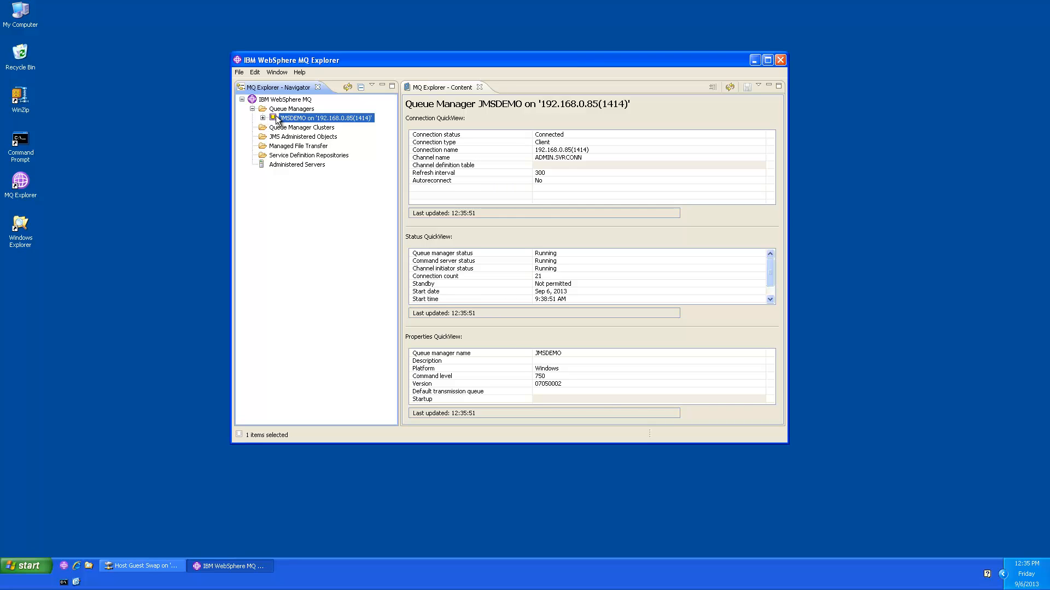
right_click(278, 117)
click(302, 248)
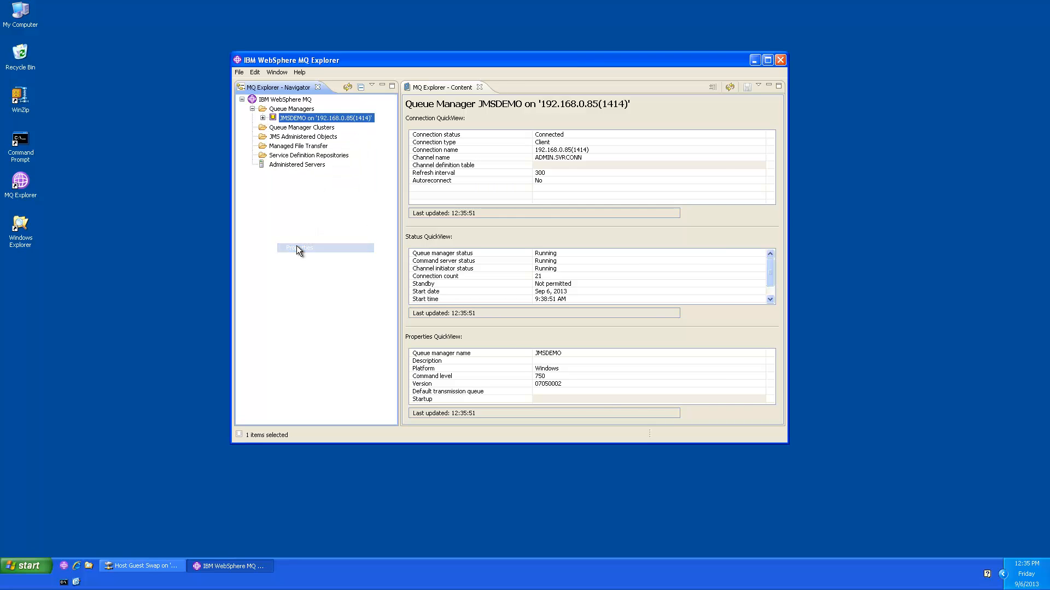
drag(432, 12, 434, 114)
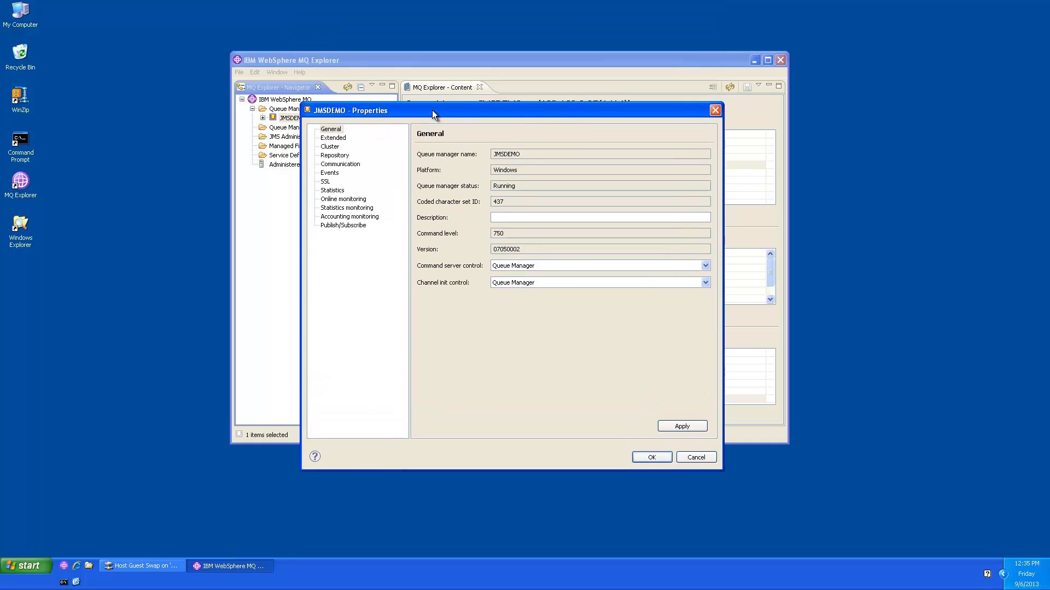
click(326, 182)
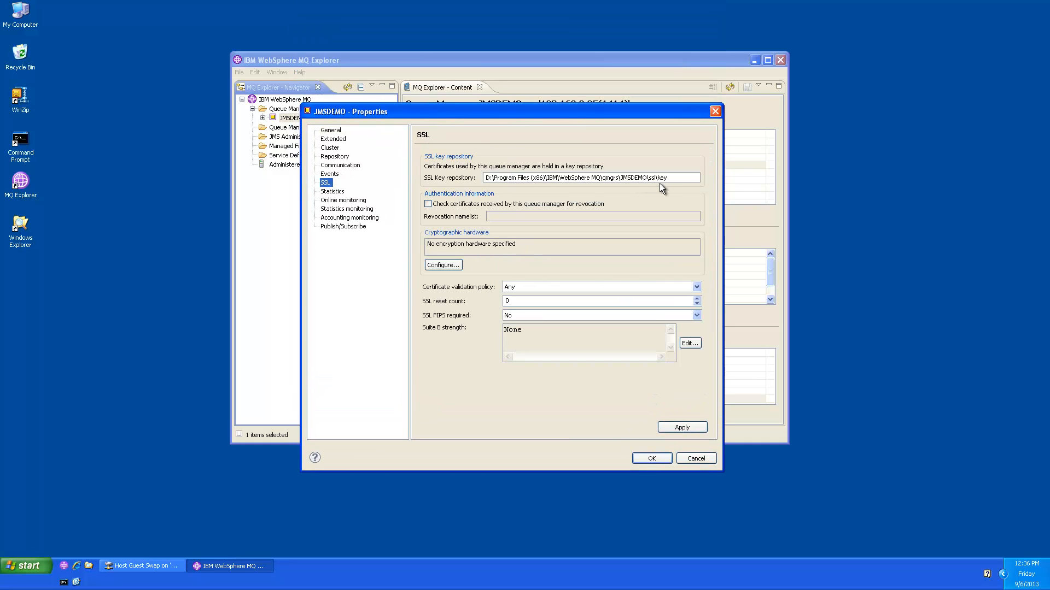
drag(669, 178, 656, 176)
click(697, 287)
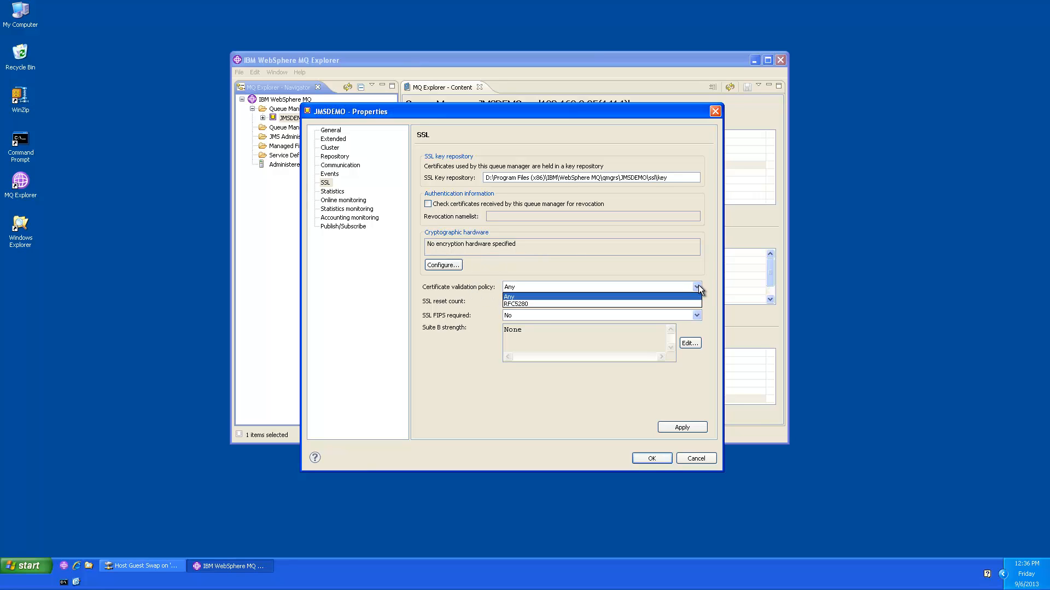
click(697, 287)
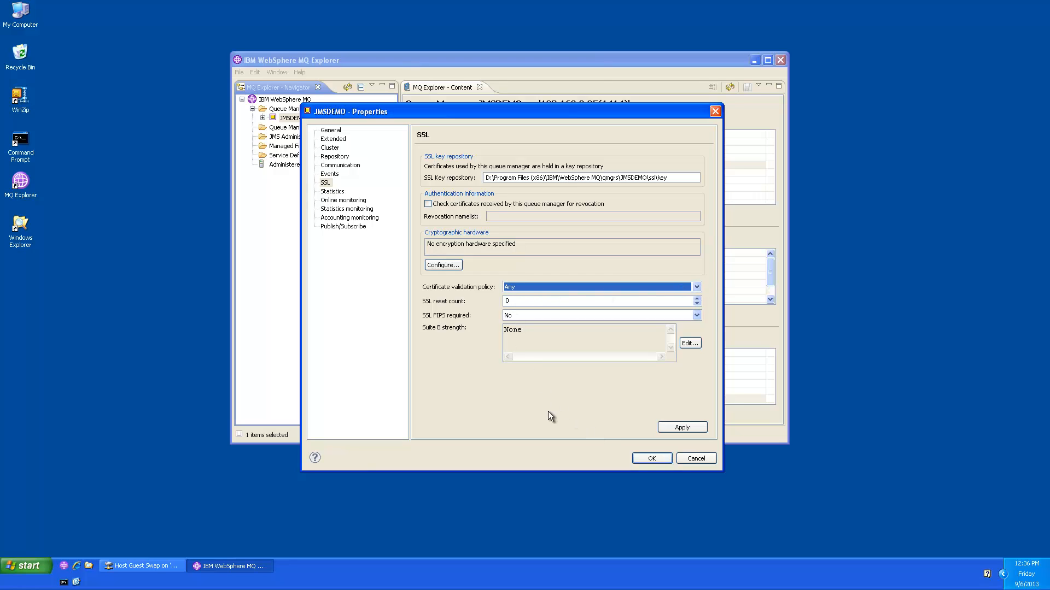
Step: Close the properties dialog, then run Security > Refresh SSL on JMSDEMO and confirm Yes
click(655, 458)
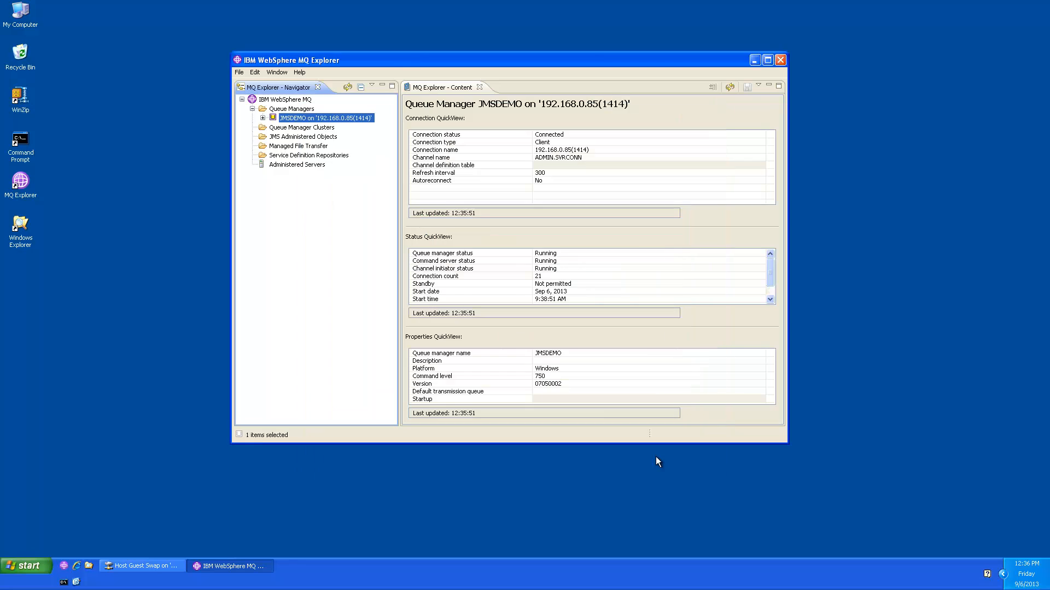
right_click(283, 118)
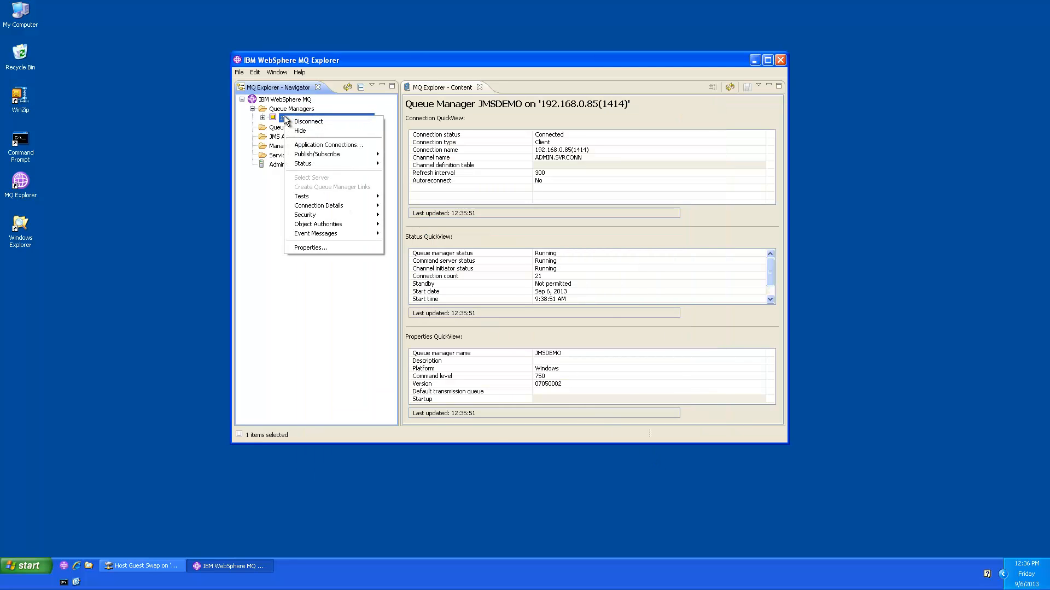
mouse_move(312, 215)
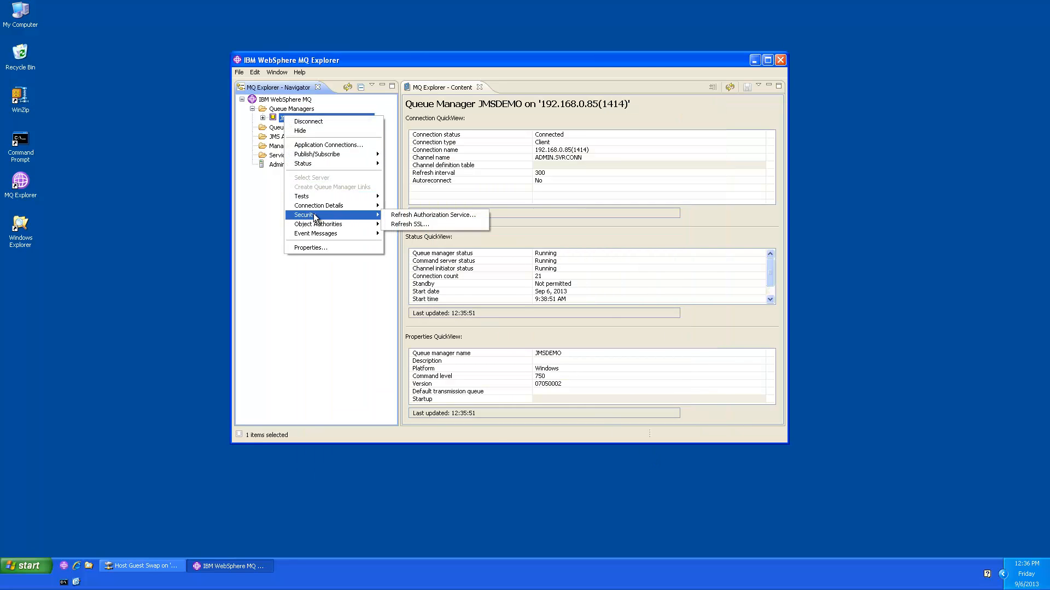
click(400, 225)
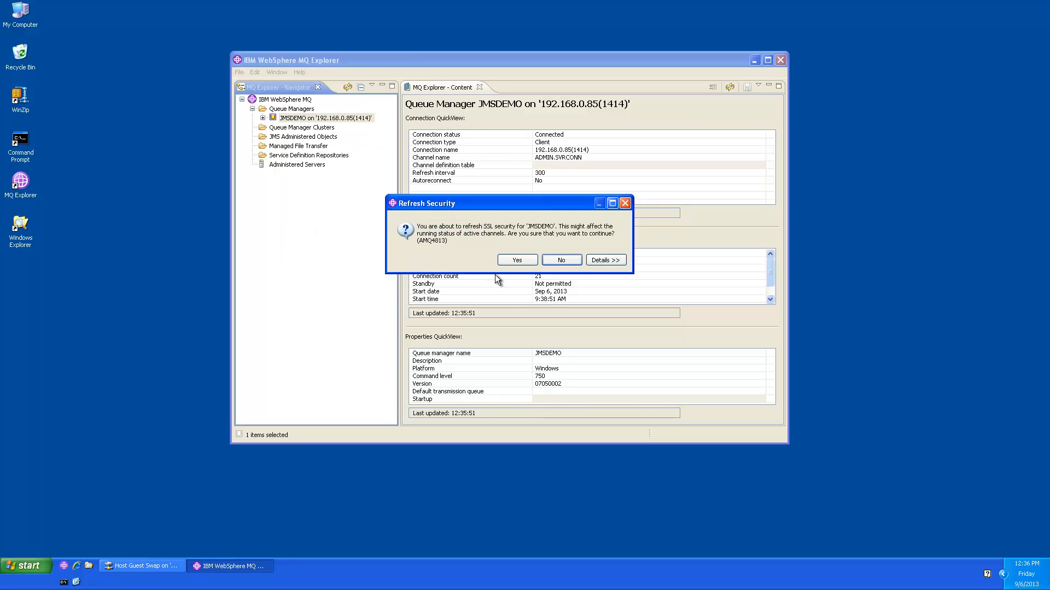
click(508, 261)
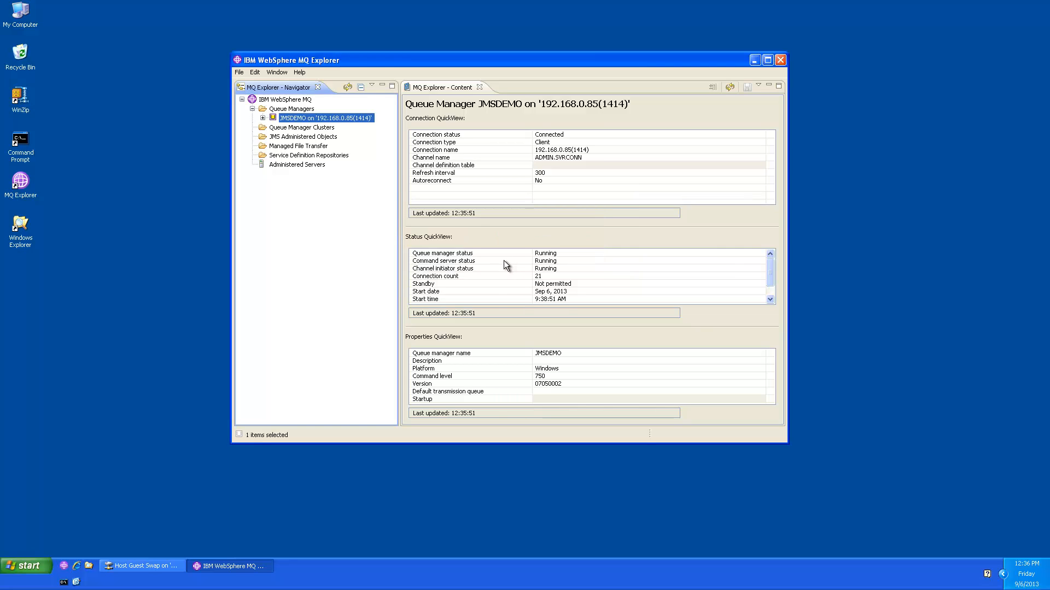
Step: Expand JMSDEMO and its Channels folder to list ADMIN.SVRCONN in the Content view
click(263, 118)
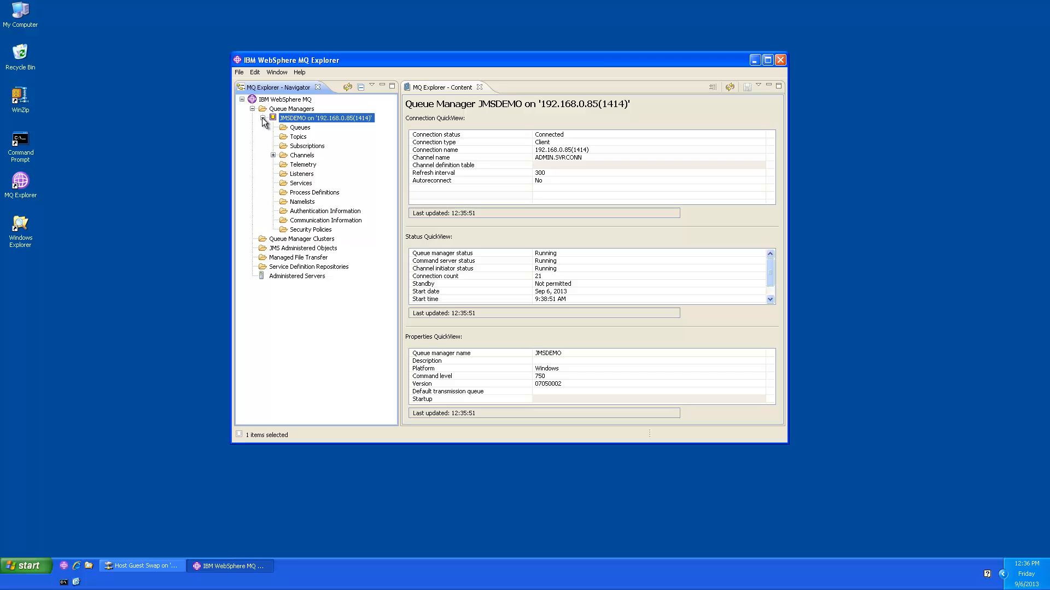
click(273, 156)
click(295, 156)
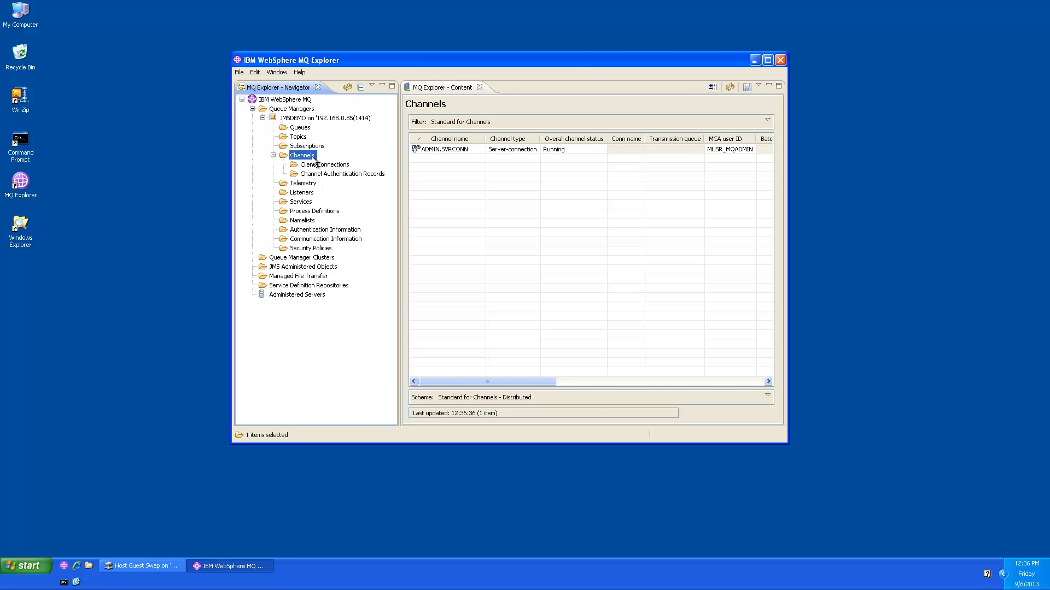
right_click(314, 160)
mouse_move(331, 164)
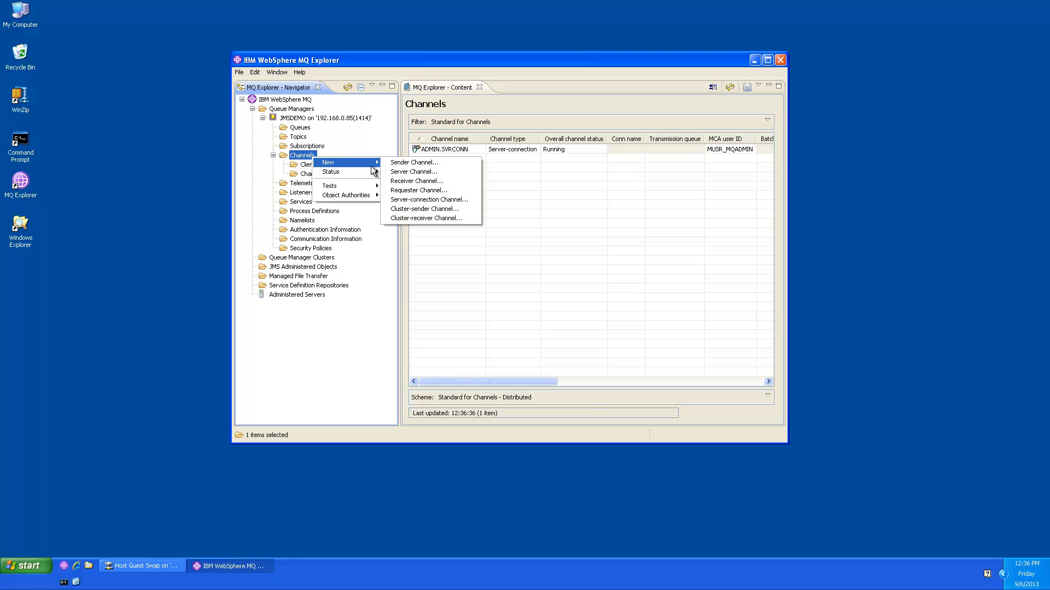
Step: Start a new server-connection channel named ADMIN.TLS.SVRCONN
click(402, 202)
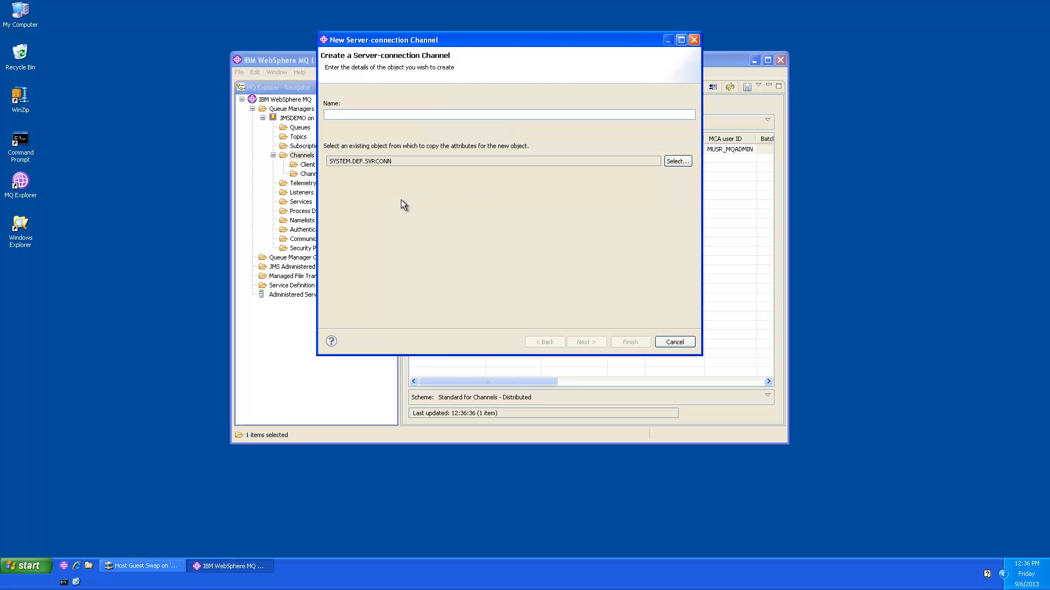
text(ADMIN.TLS.SVRCO)
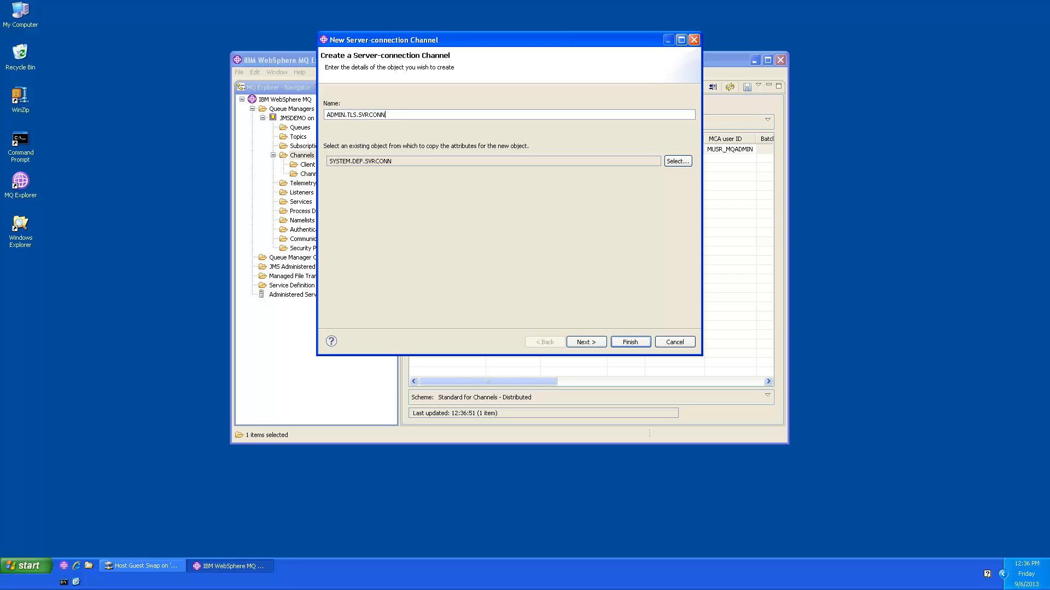
text(NN)
click(586, 341)
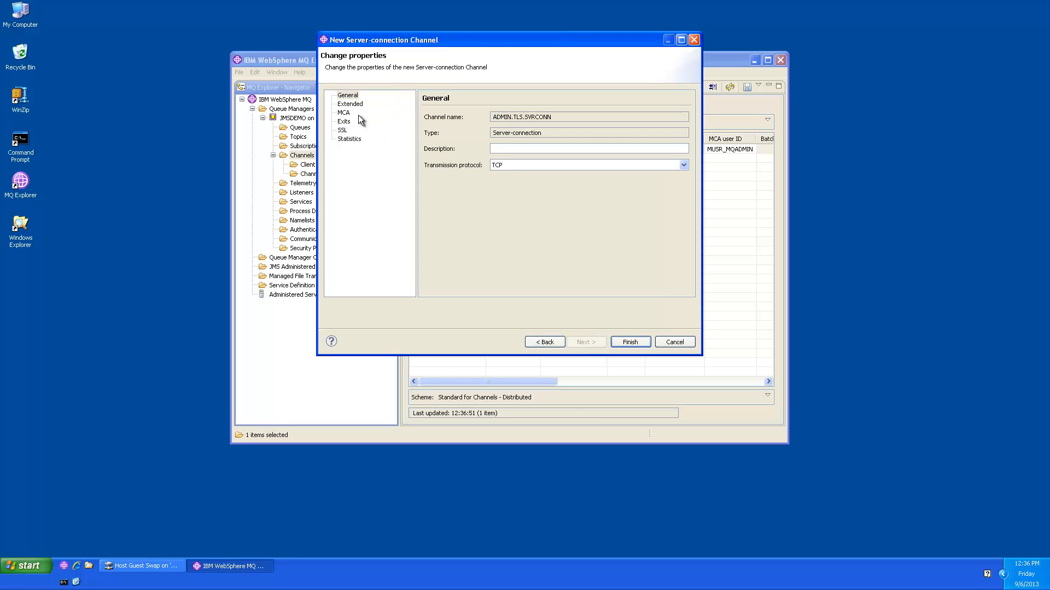
Step: Set the channel's MCA user ID to the MQ admin account and bring up its SSL page
click(348, 106)
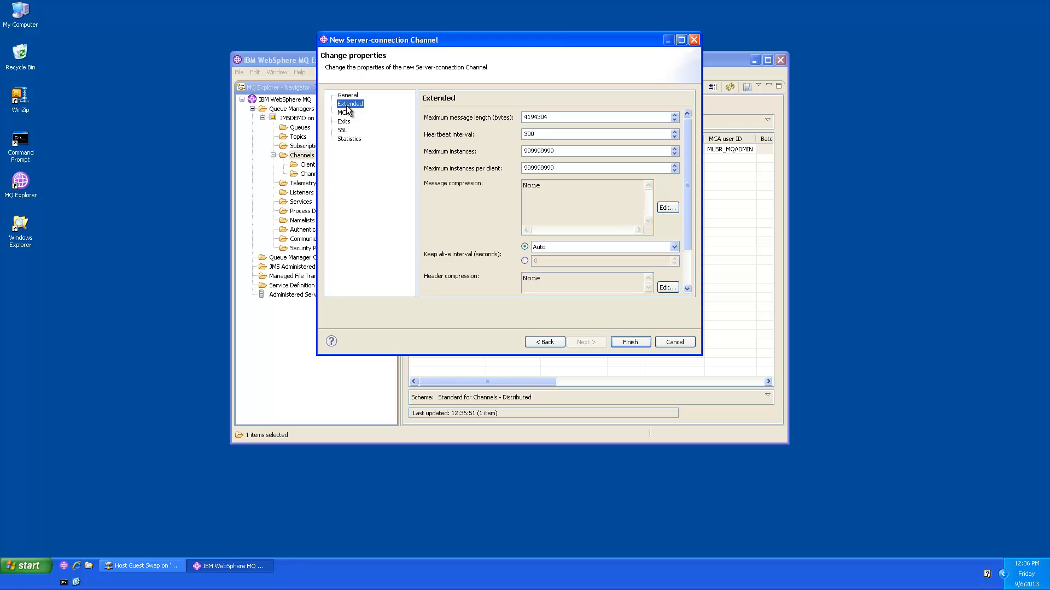
click(344, 114)
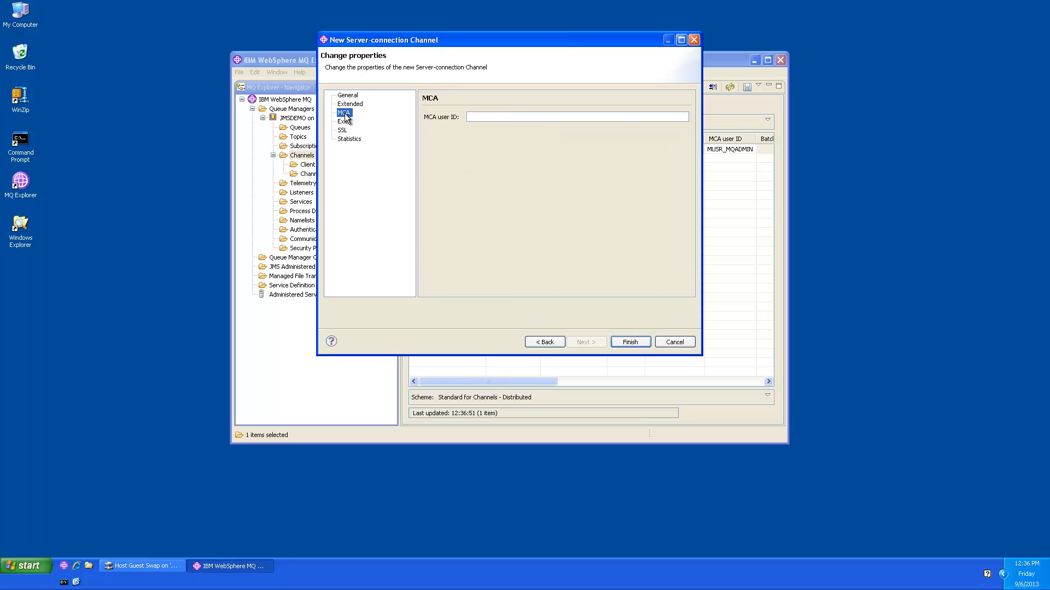
click(476, 117)
text(MUSR_MQADMIN)
click(342, 131)
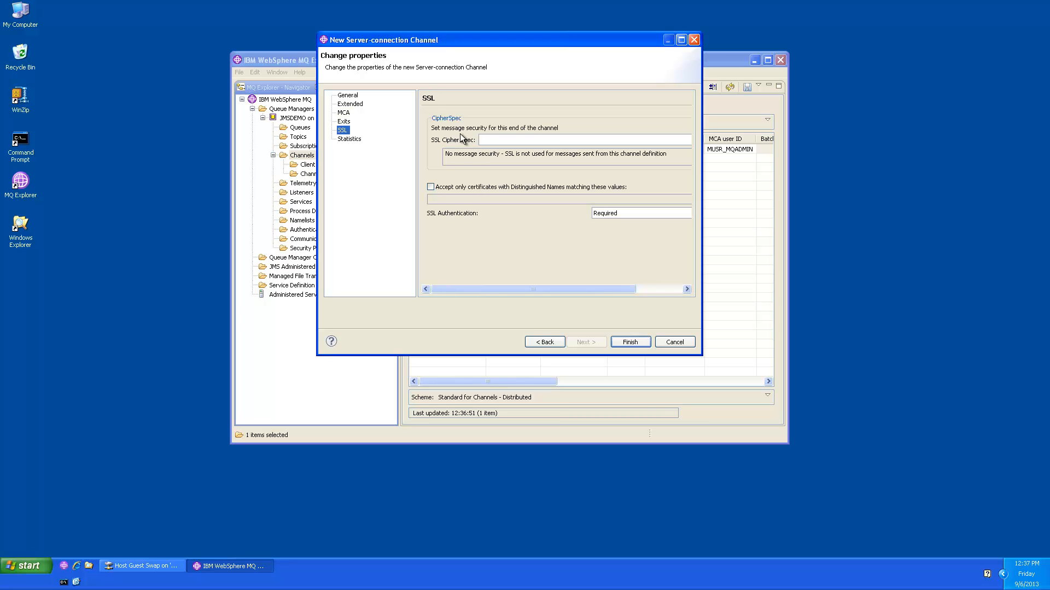
Step: Choose TLS_RSA_WITH_AES_256_CBC_SHA as the new channel's cipher spec
click(487, 141)
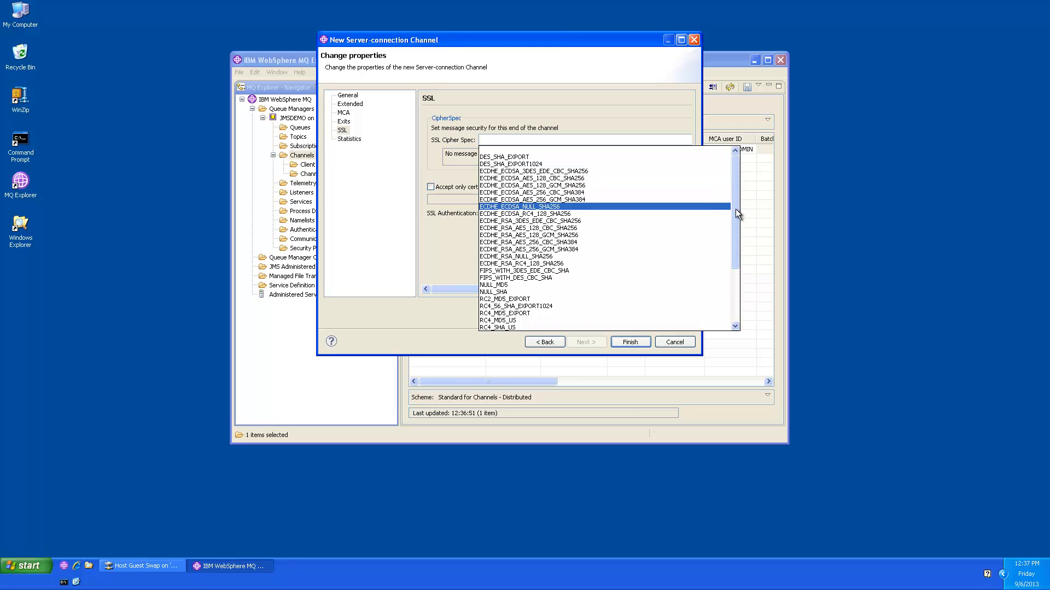
drag(736, 209, 730, 267)
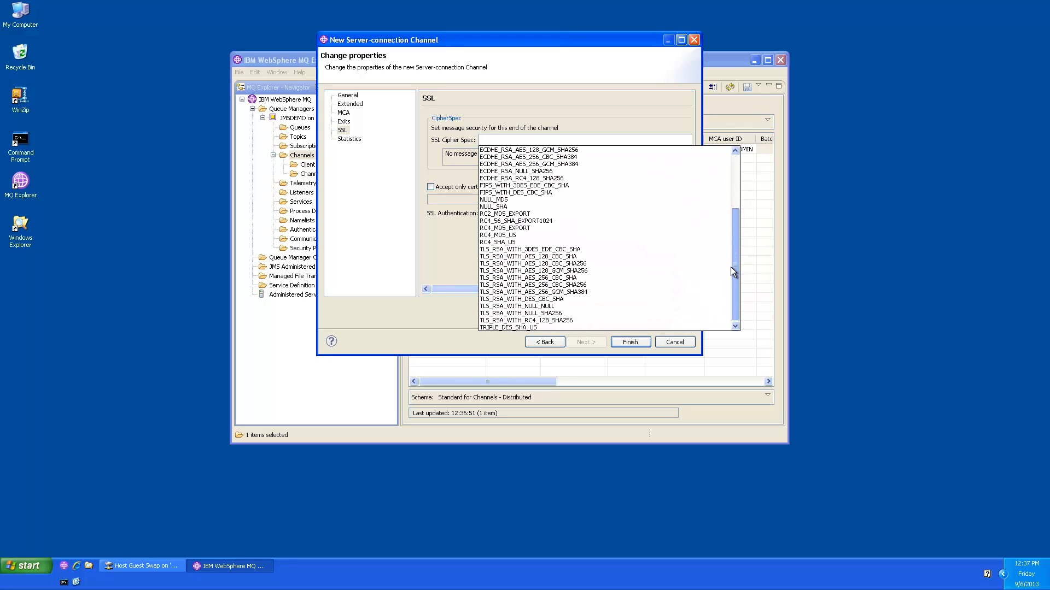
click(576, 278)
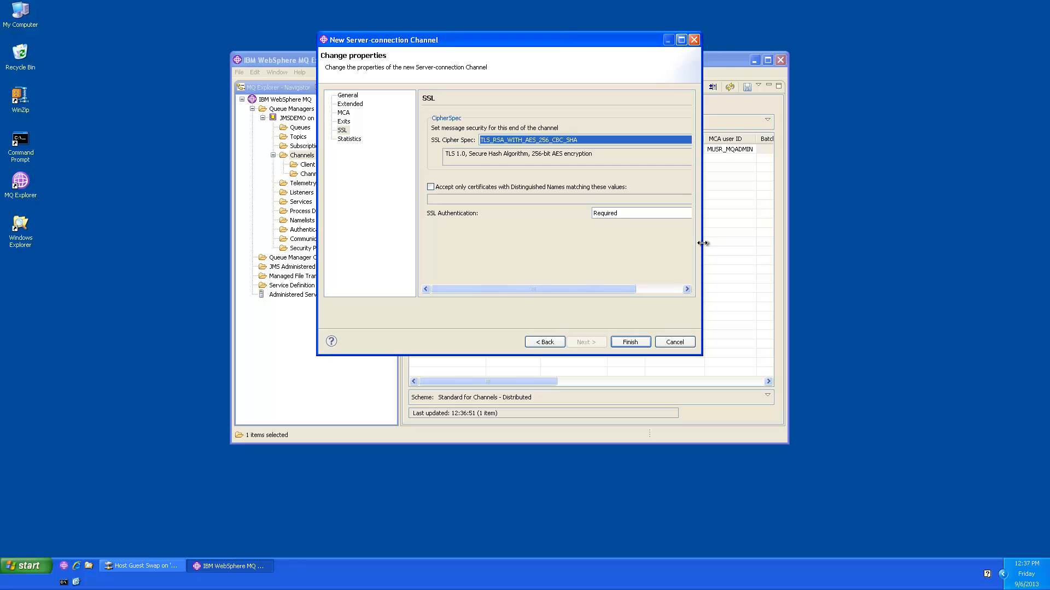
Step: Finish creating ADMIN.TLS.SVRCONN, dismiss the success message, and open My Computer
drag(701, 244, 820, 244)
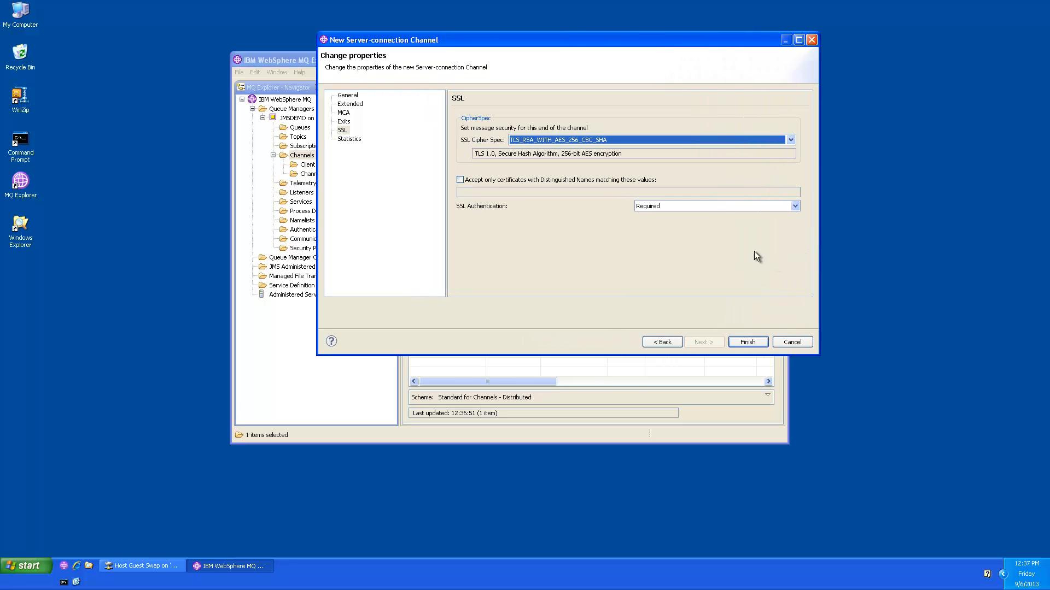
click(749, 342)
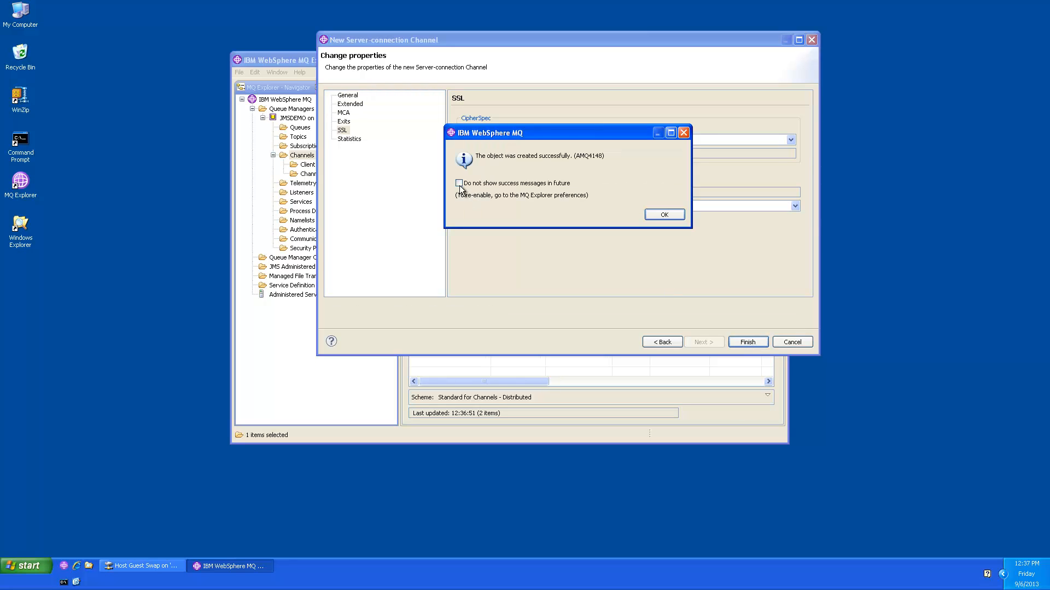
click(656, 215)
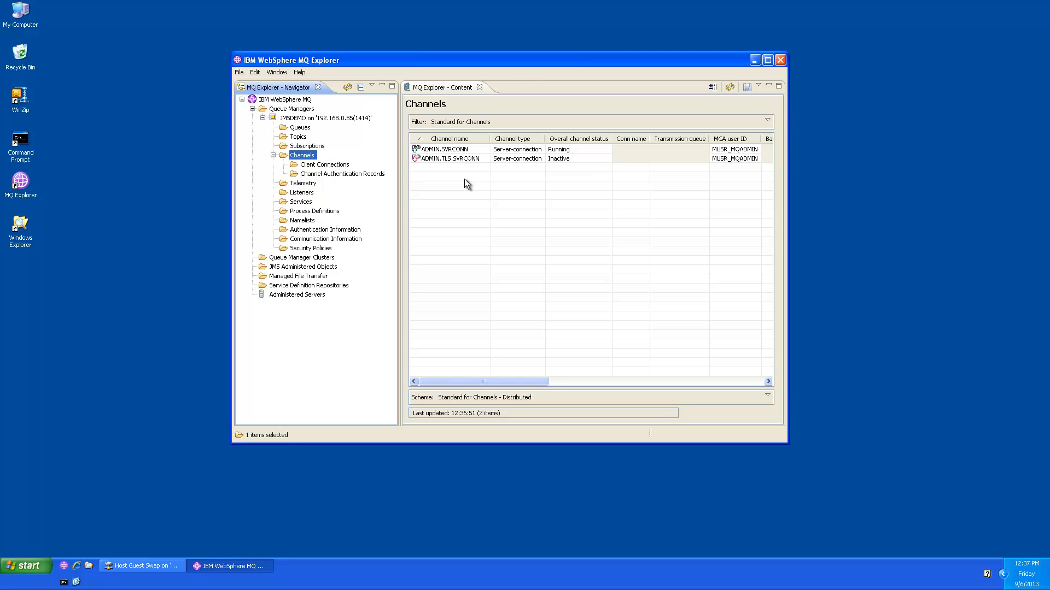
key(super+e)
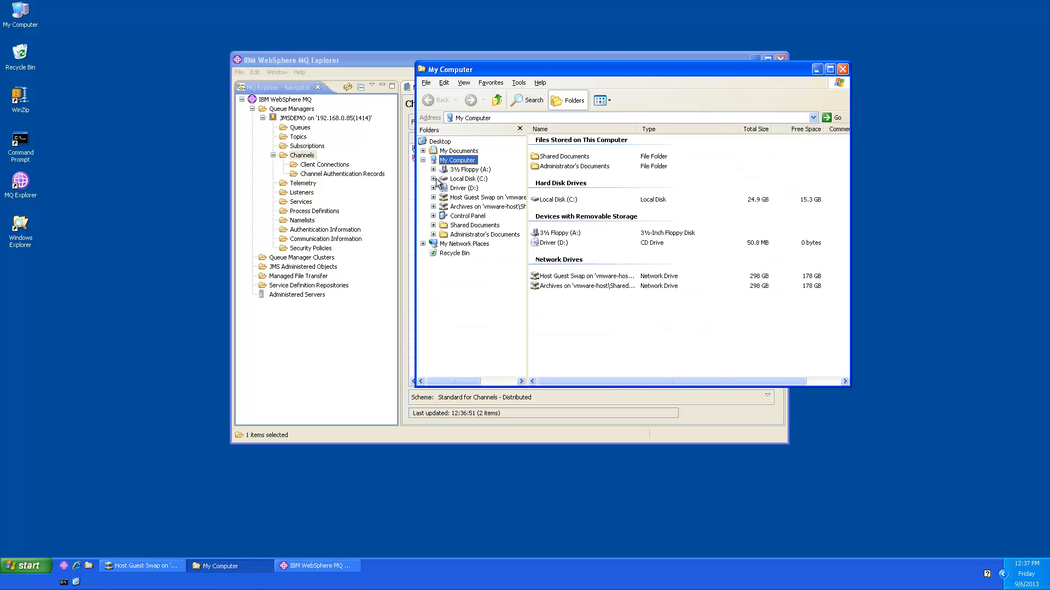
Step: Open C:\Program Files\IBM\WebSphere MQ Explorer and arrange a second Explorer window beside it
click(433, 179)
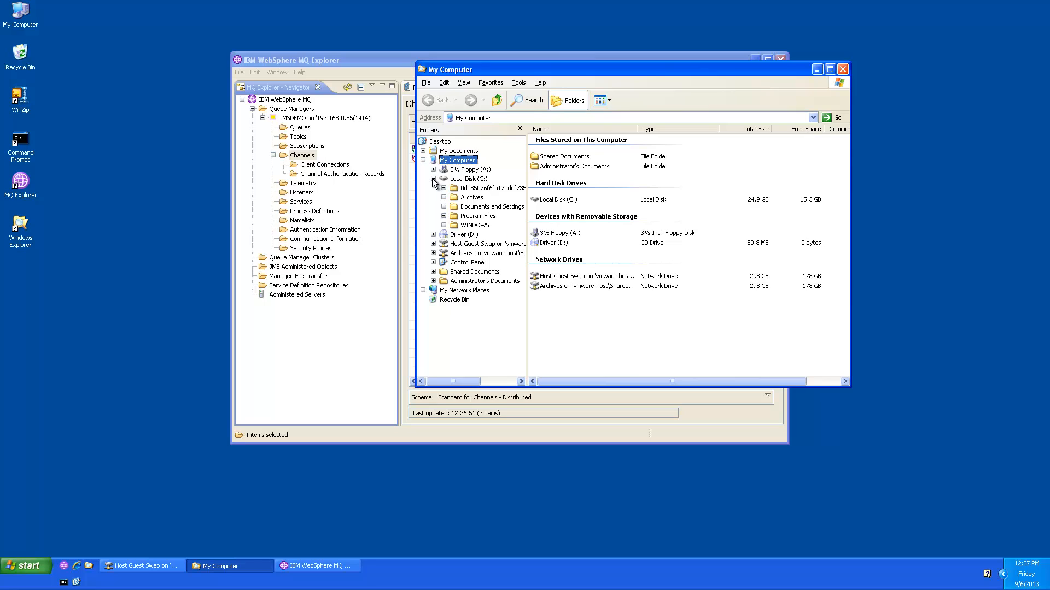
click(444, 217)
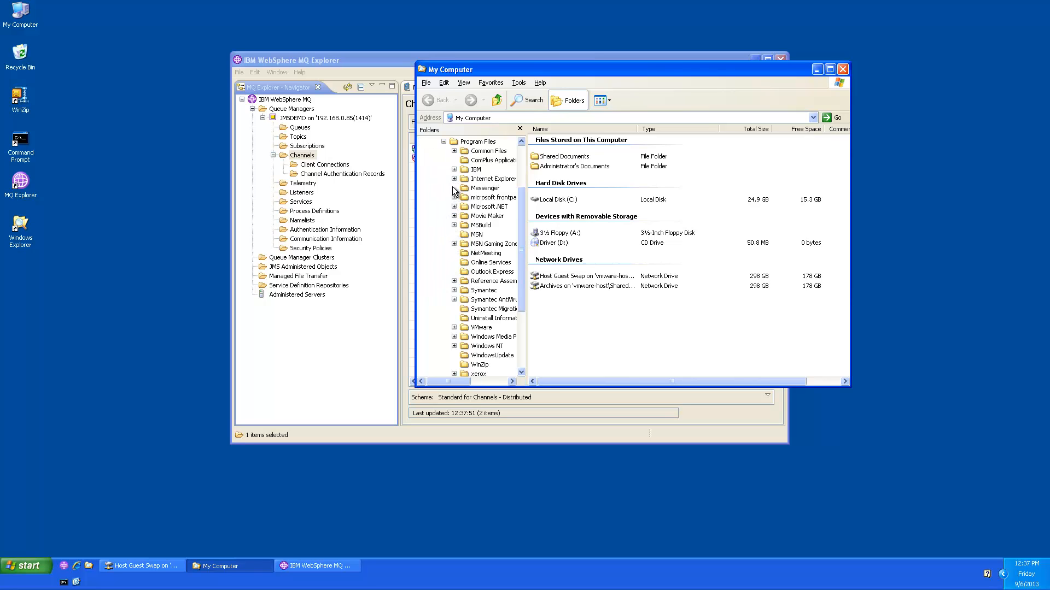
click(453, 170)
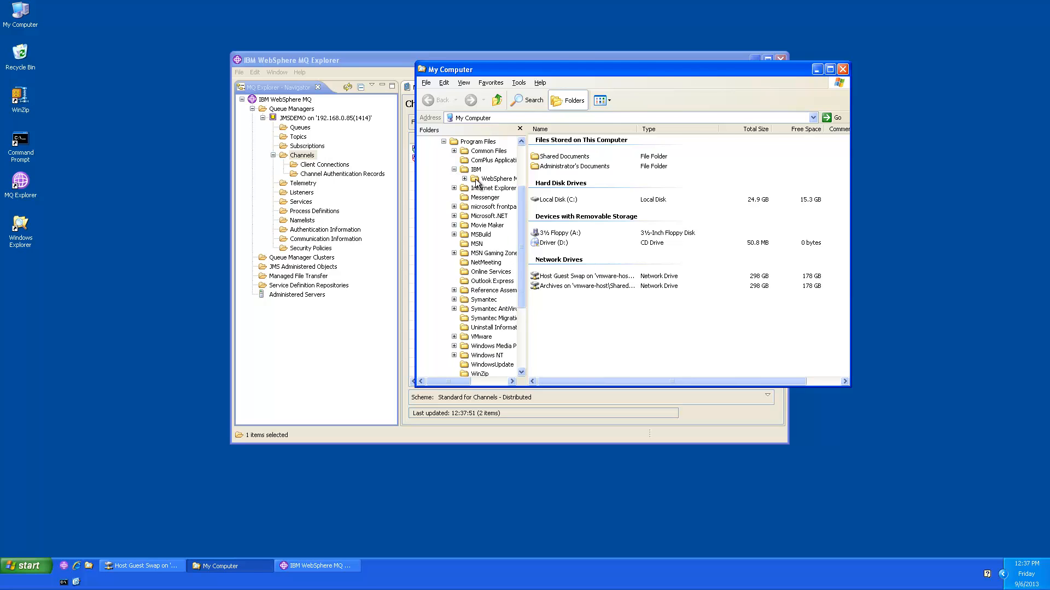
click(495, 179)
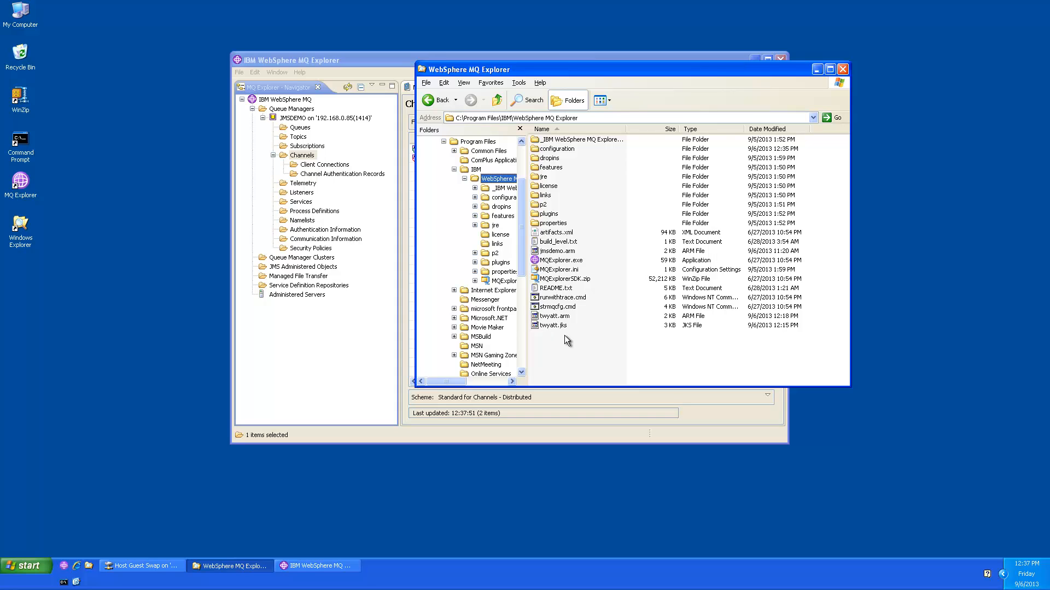
key(super+e)
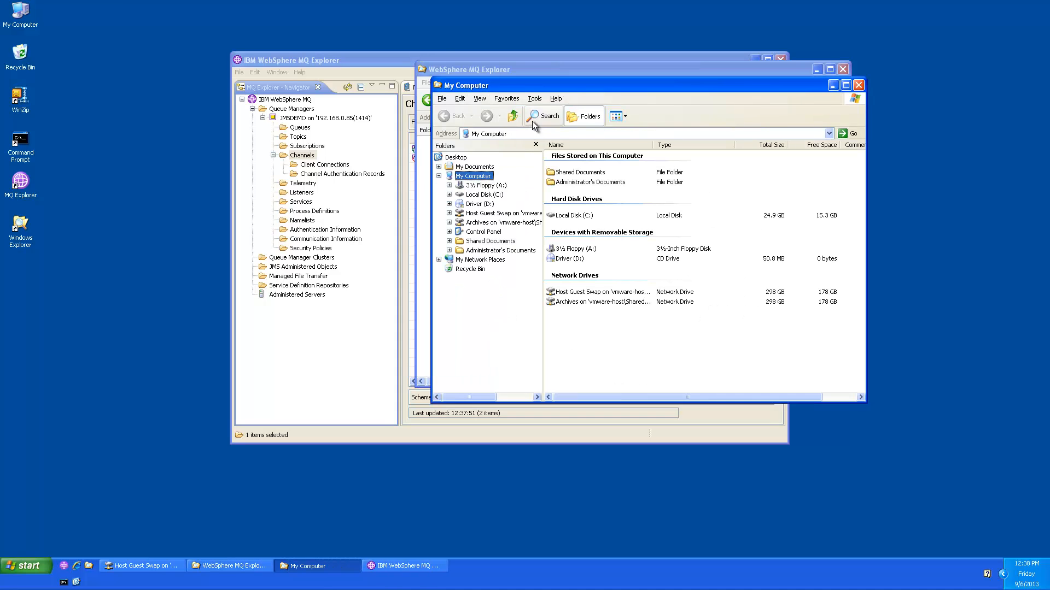
drag(544, 87, 680, 182)
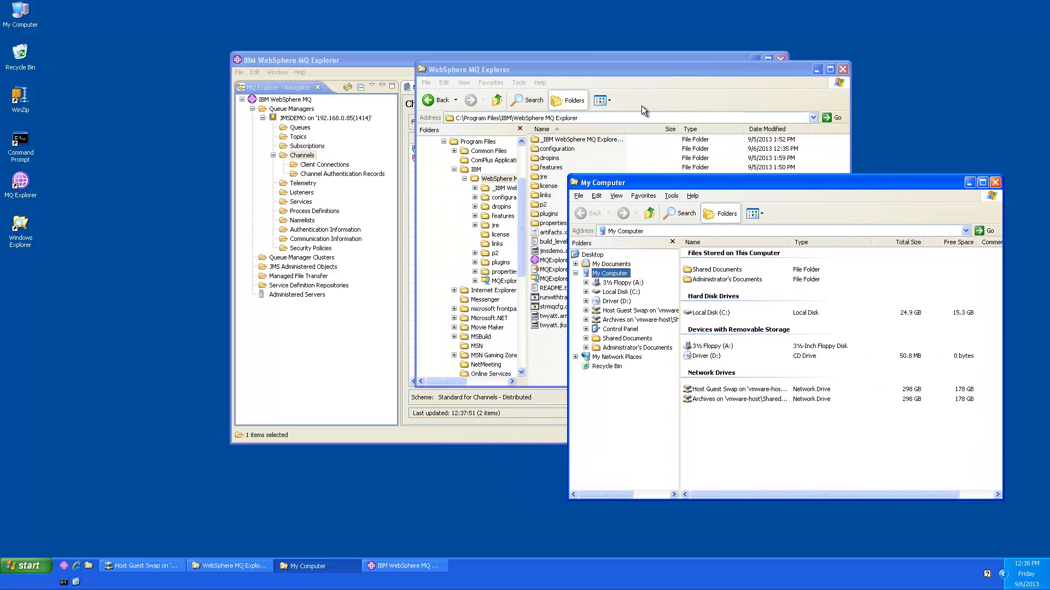
drag(641, 71, 387, 22)
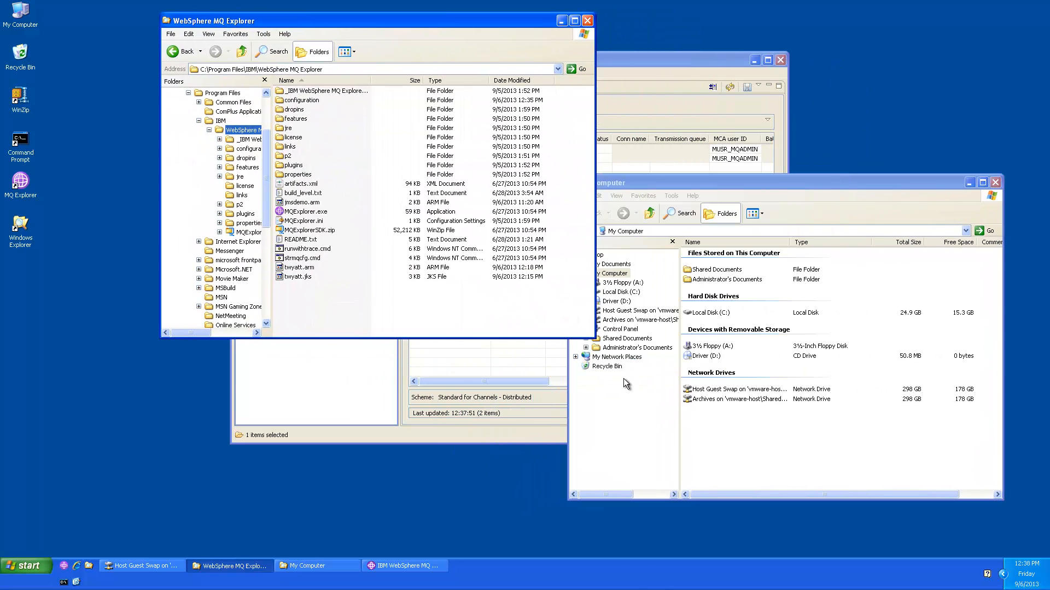
Step: Copy jmsdemo.arm from the Y: shared drive into the MQ Explorer folder, replacing the existing file
click(626, 339)
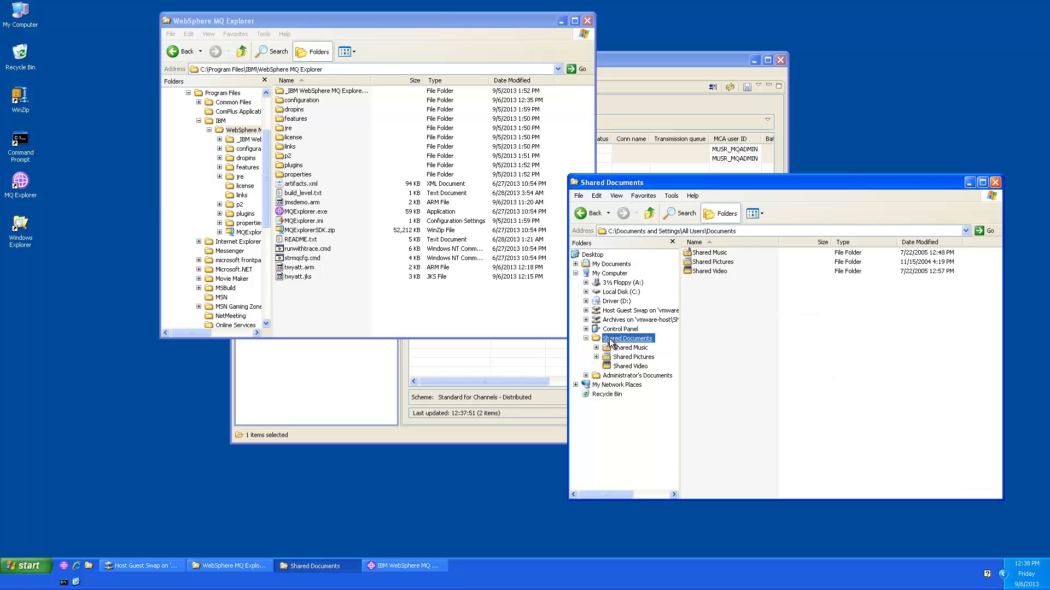
click(610, 311)
click(699, 253)
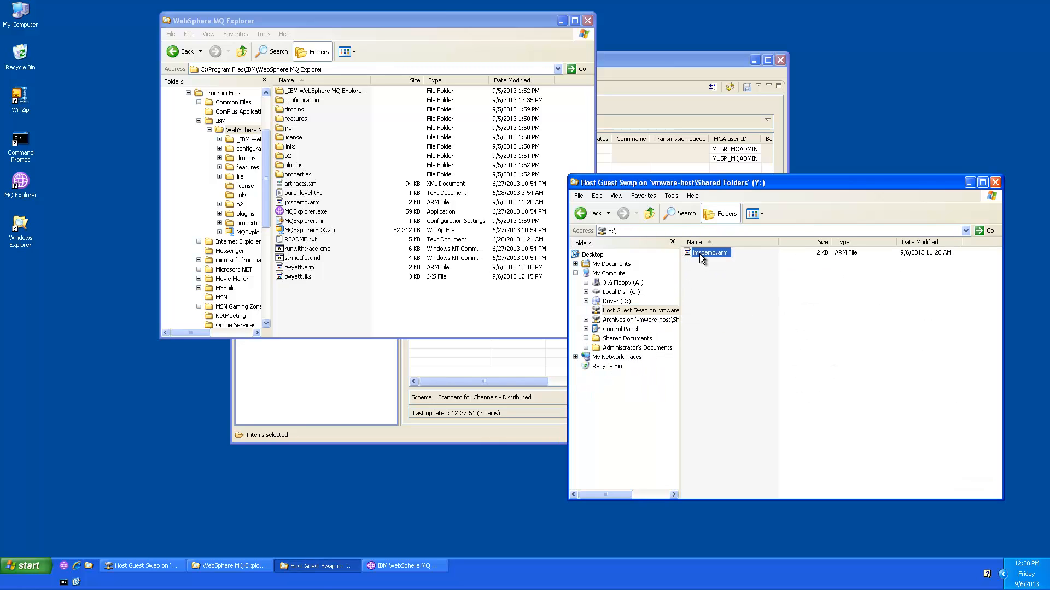
drag(694, 255, 467, 319)
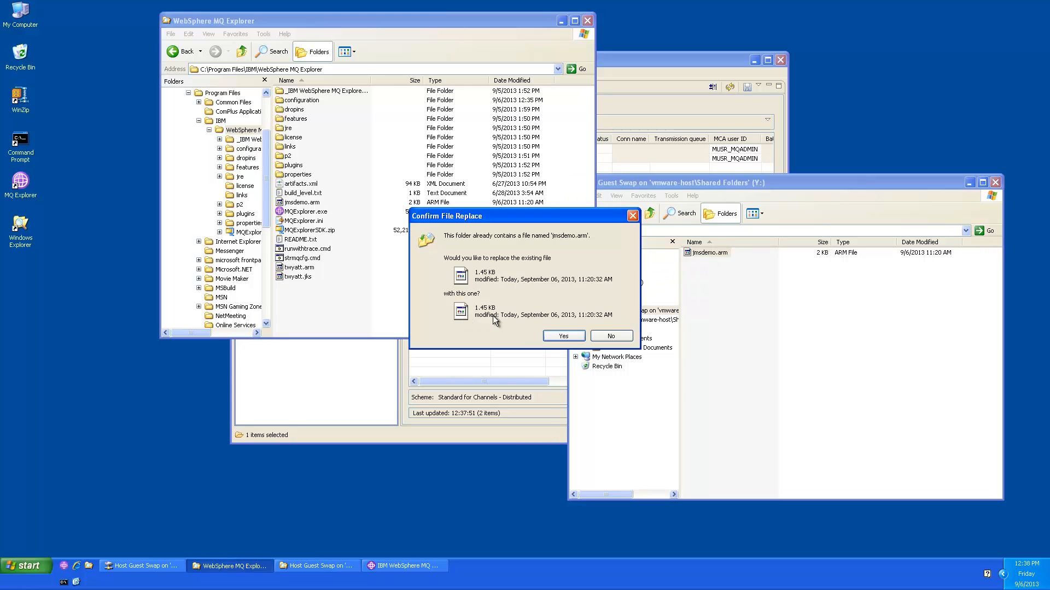
click(563, 336)
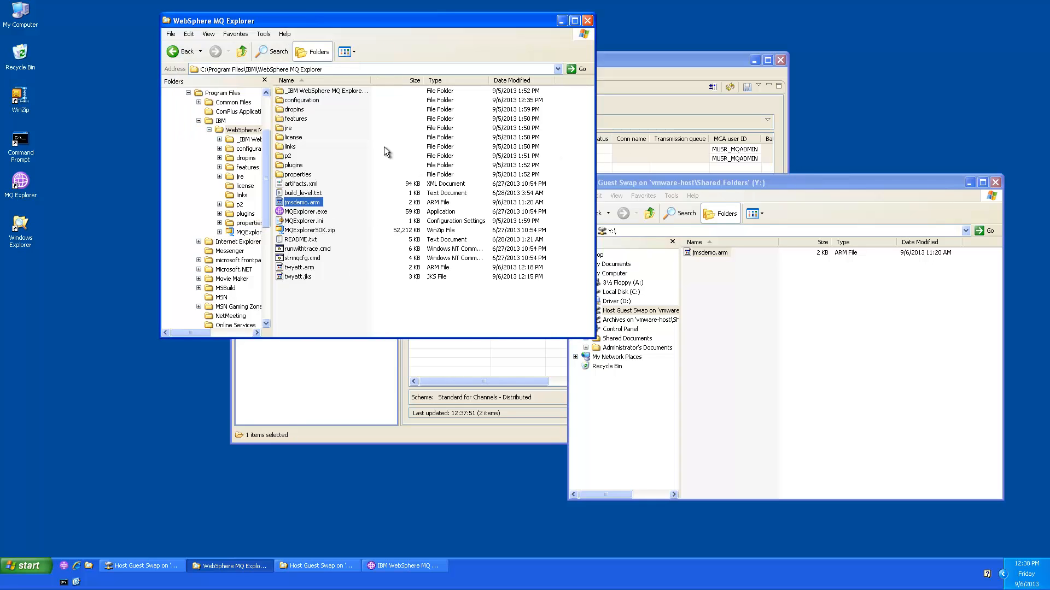
Step: Open a command prompt in the WebSphere MQ Explorer folder and try running keytool
right_click(241, 130)
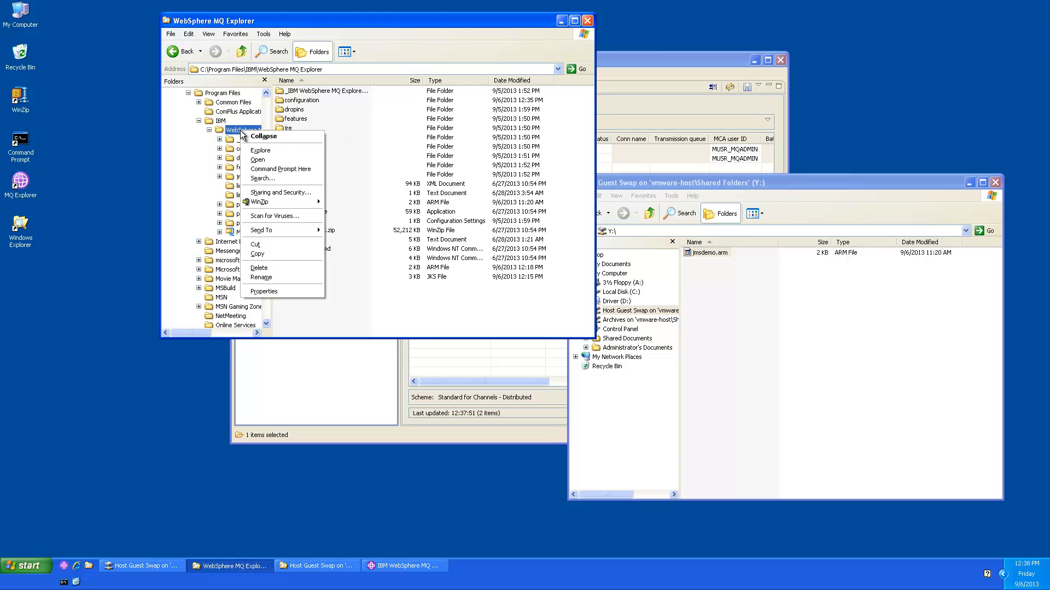
click(257, 170)
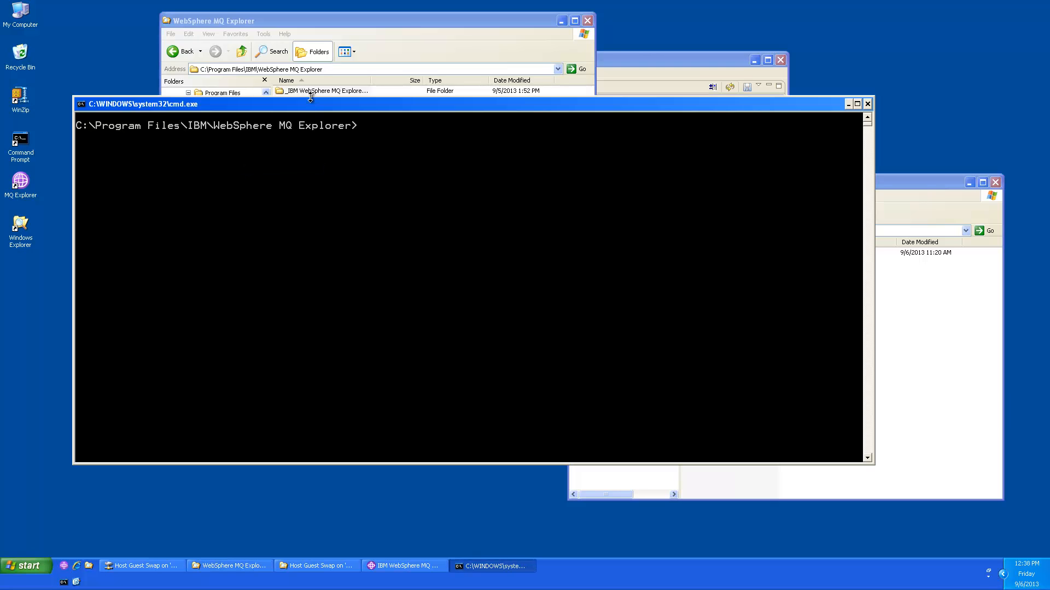
drag(315, 109, 438, 176)
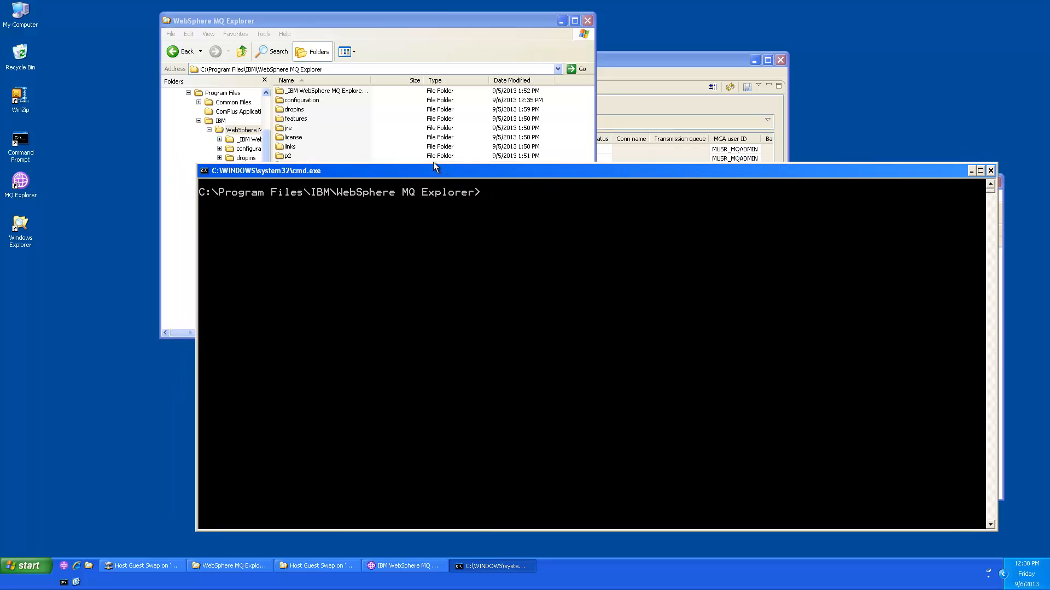
click(387, 26)
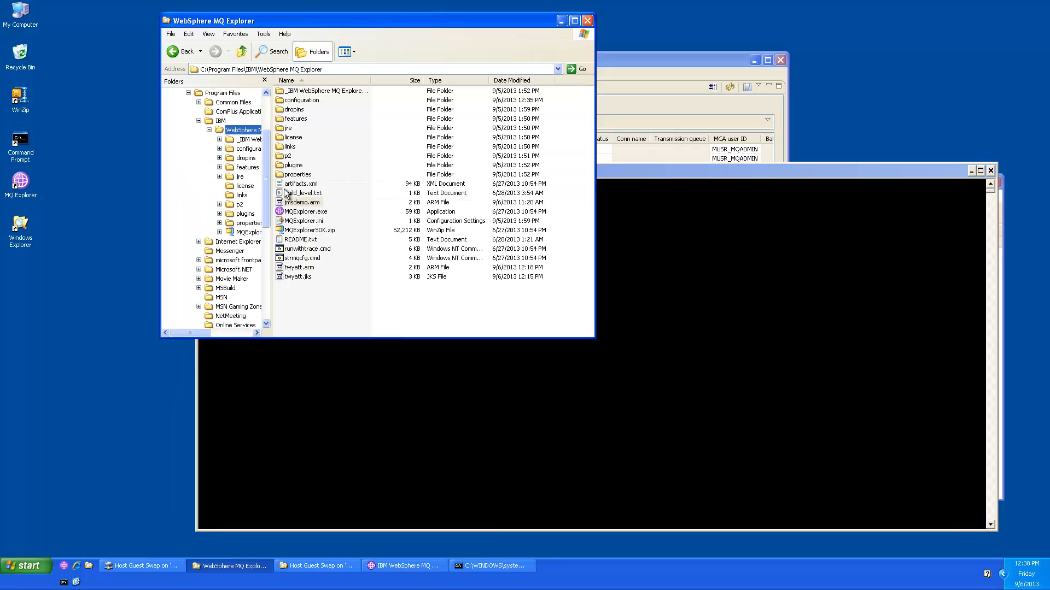
click(637, 260)
text(keytool)
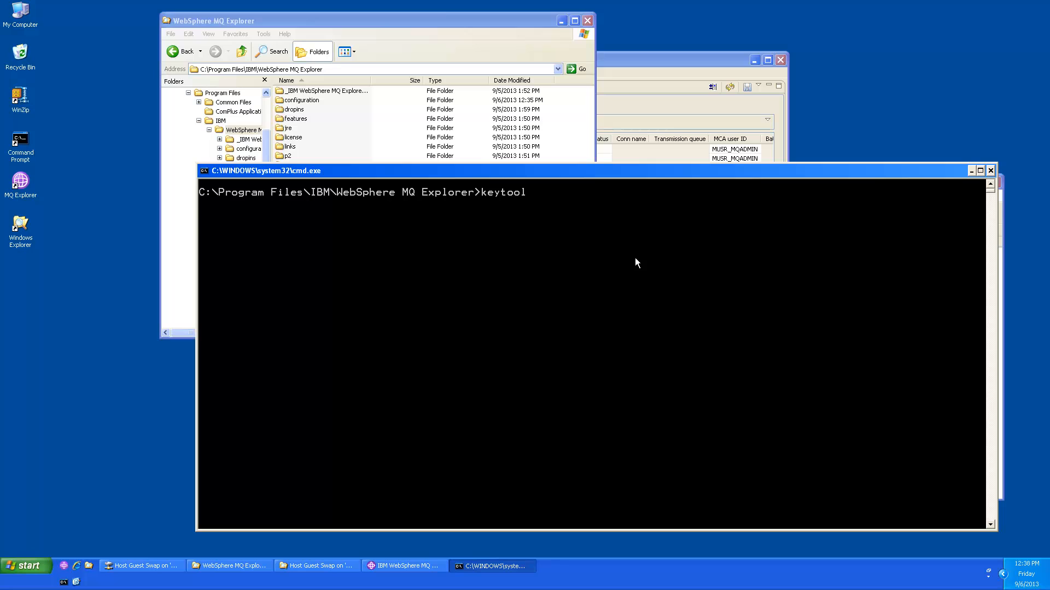
key(Return)
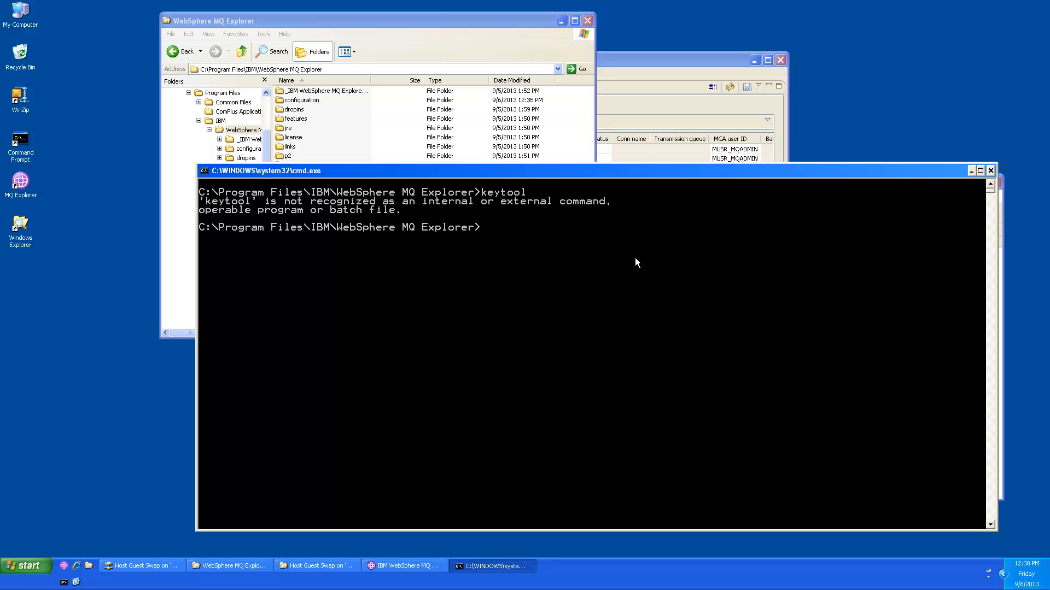
Step: Prepend C:\Program Files\IBM\WebSphere MQ Explorer\jre\jre\bin to PATH with set PATH
click(433, 20)
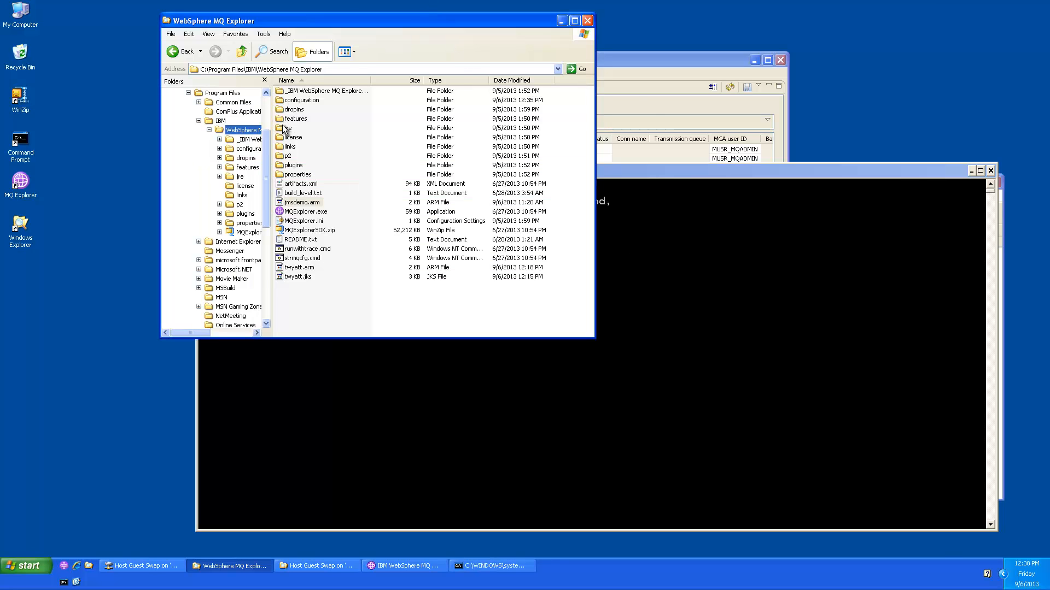
double_click(284, 129)
double_click(288, 102)
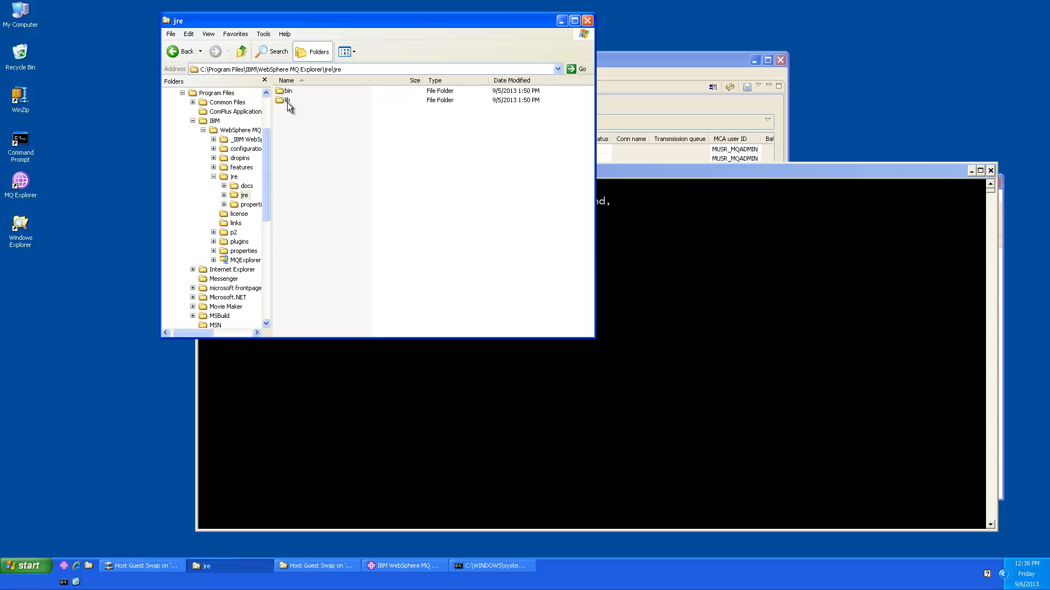
double_click(287, 92)
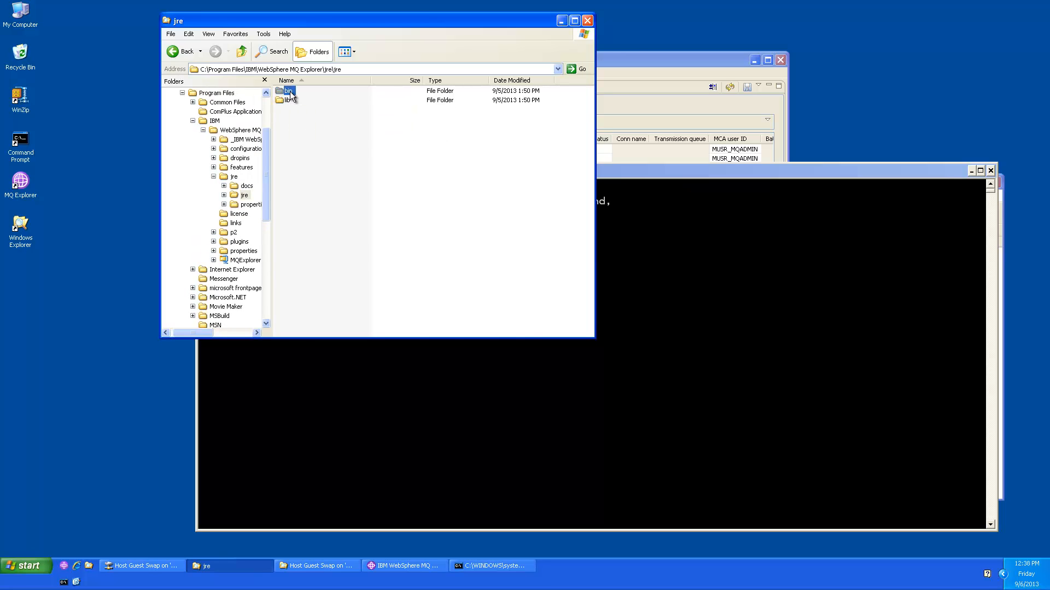
click(381, 68)
key(super+c)
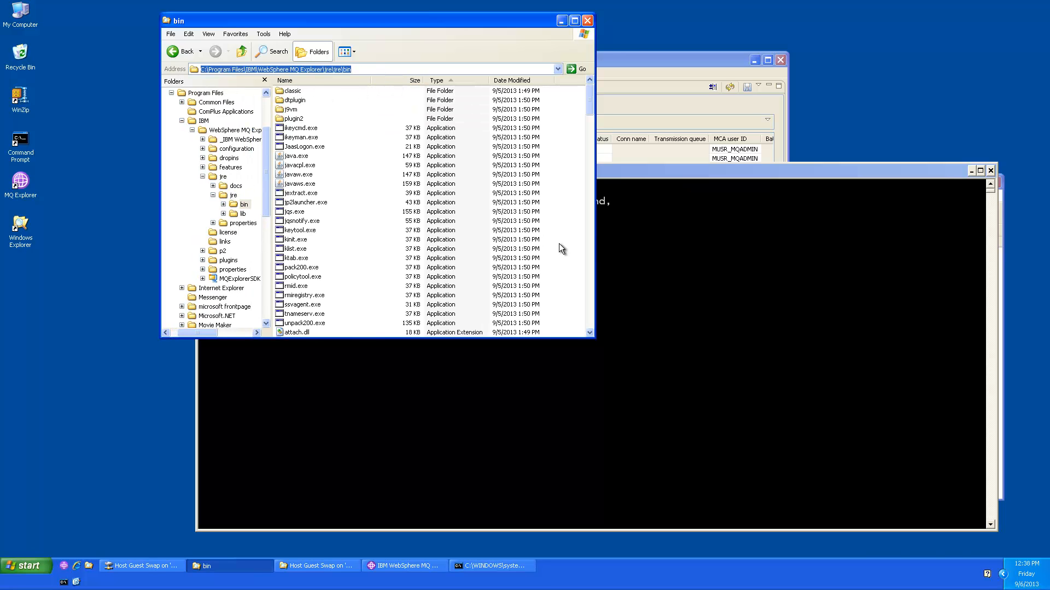
click(681, 274)
text(se)
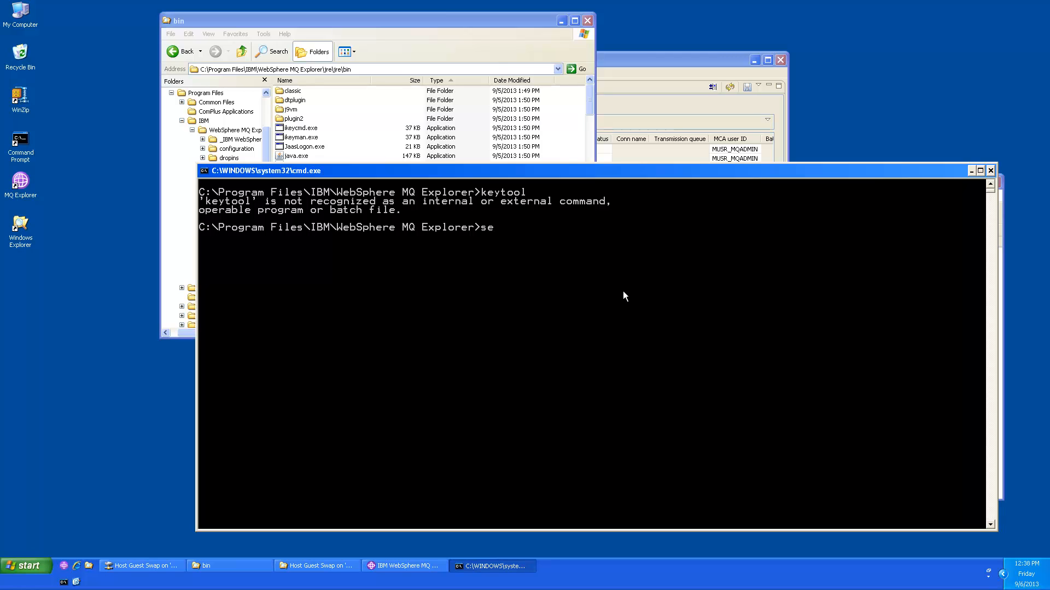
text(t PATH=)
right_click(624, 292)
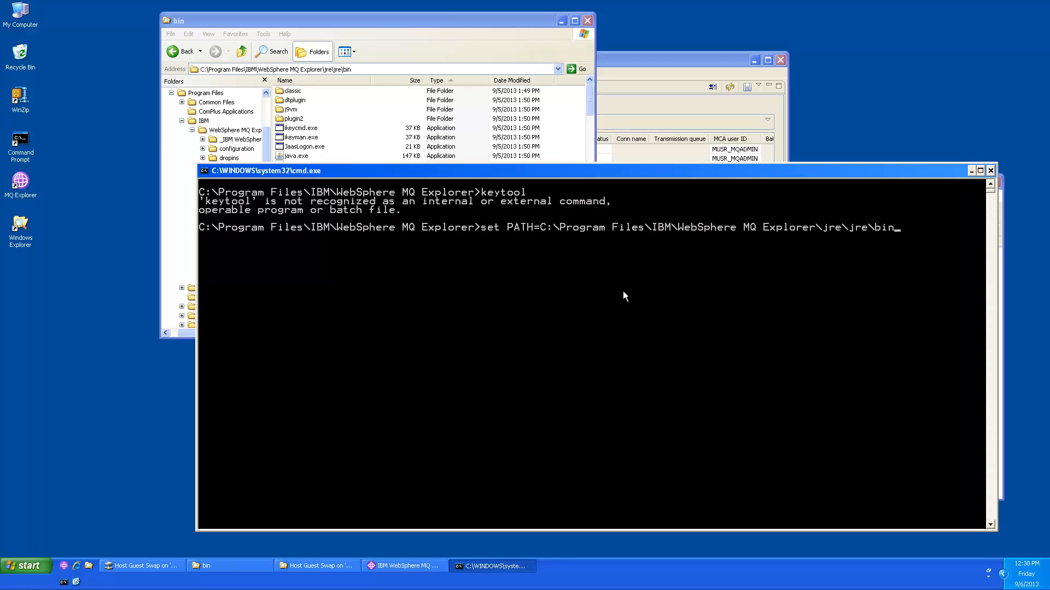
text(;%PATH%)
key(Return)
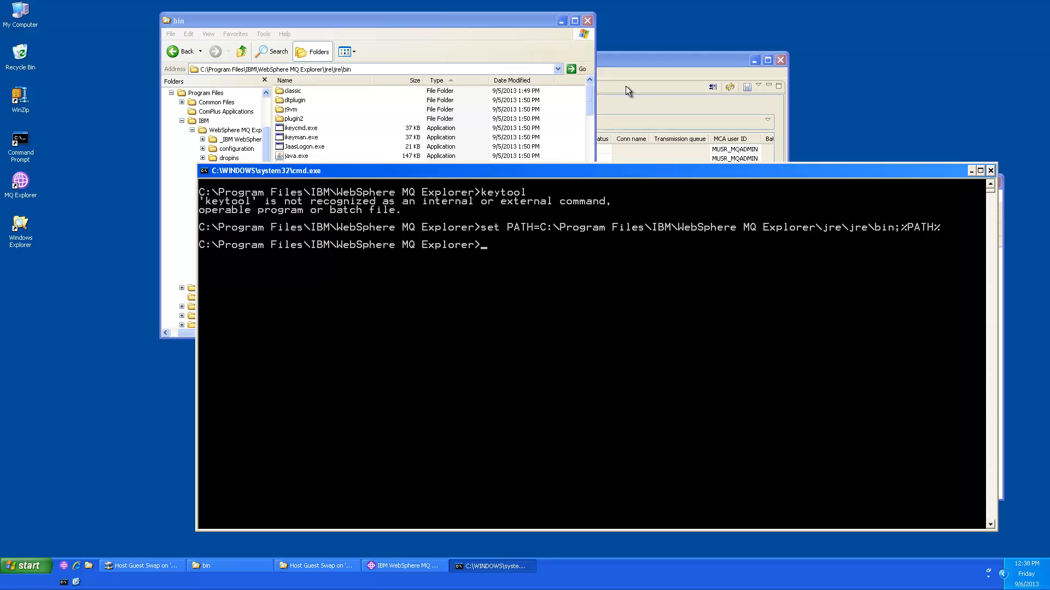
Step: Drag twyatt.arm from the WebSphere MQ Explorer folder into the Host Guest Swap shared folder
click(468, 21)
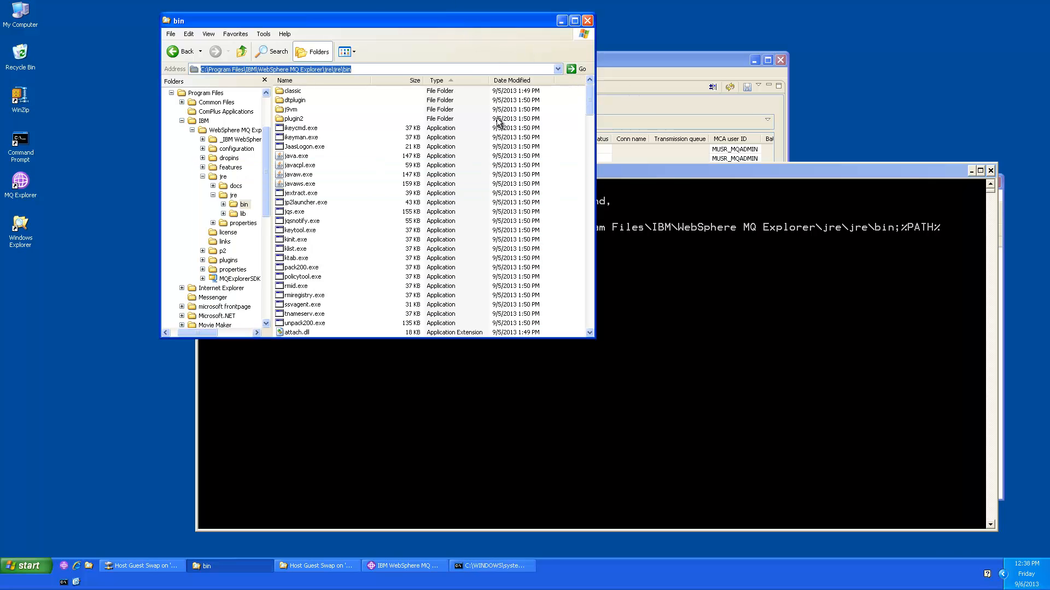
click(235, 130)
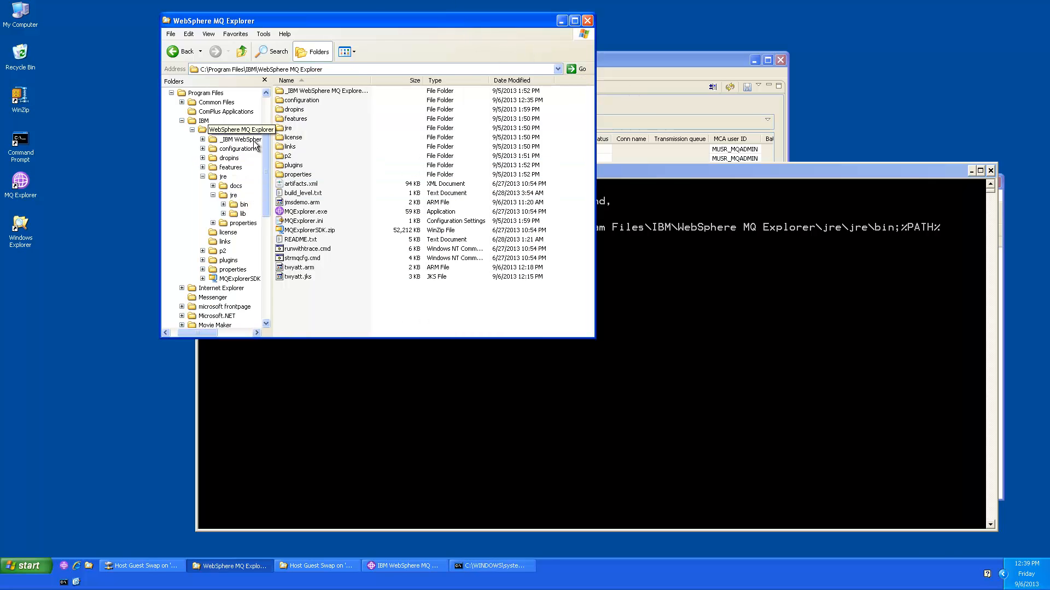
click(291, 277)
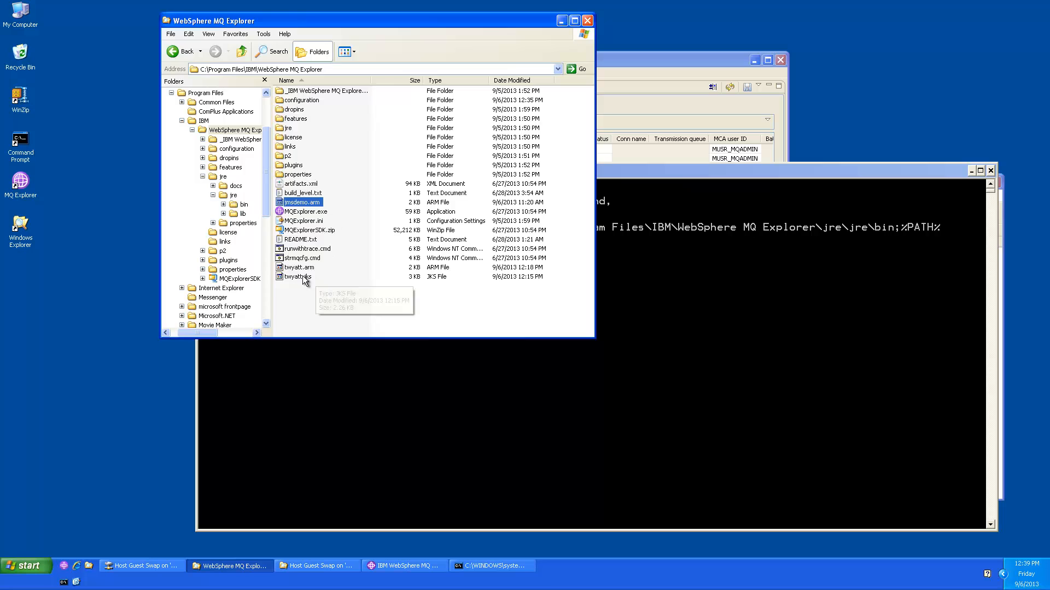
click(295, 268)
drag(389, 18, 284, 12)
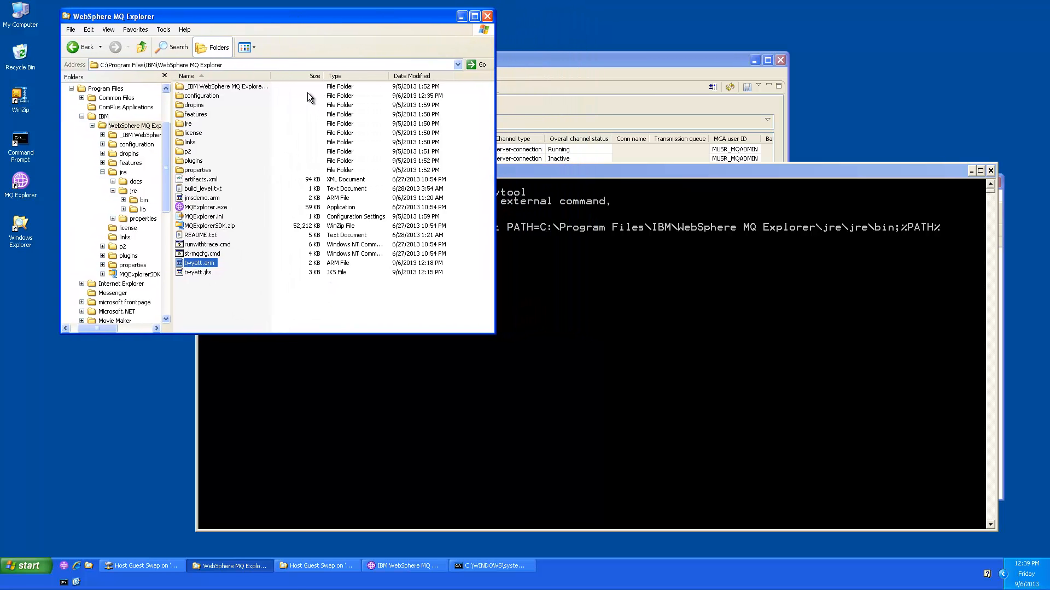
click(319, 565)
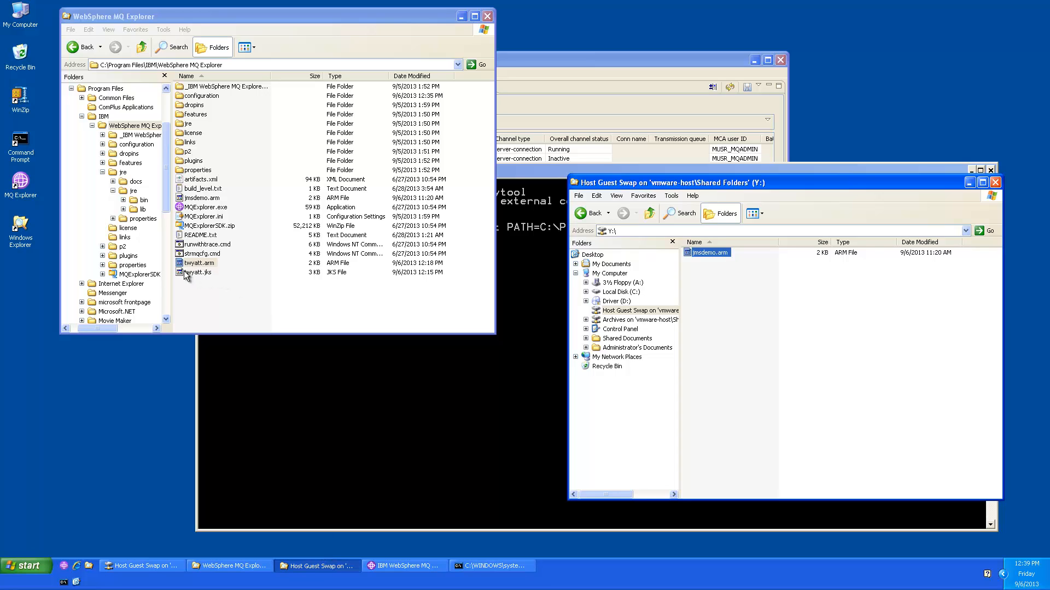
drag(188, 264, 733, 324)
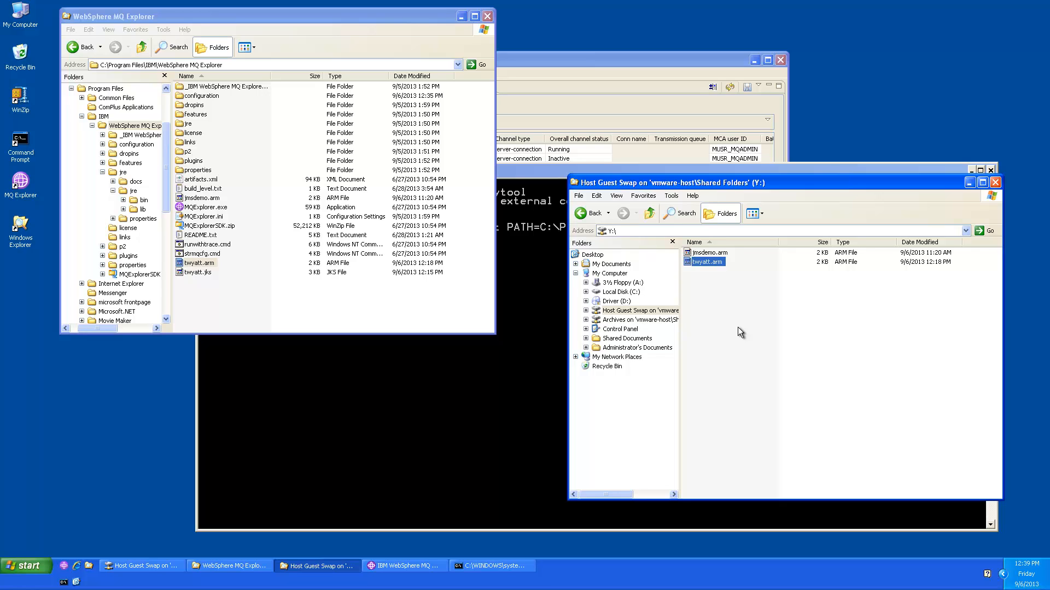
click(546, 325)
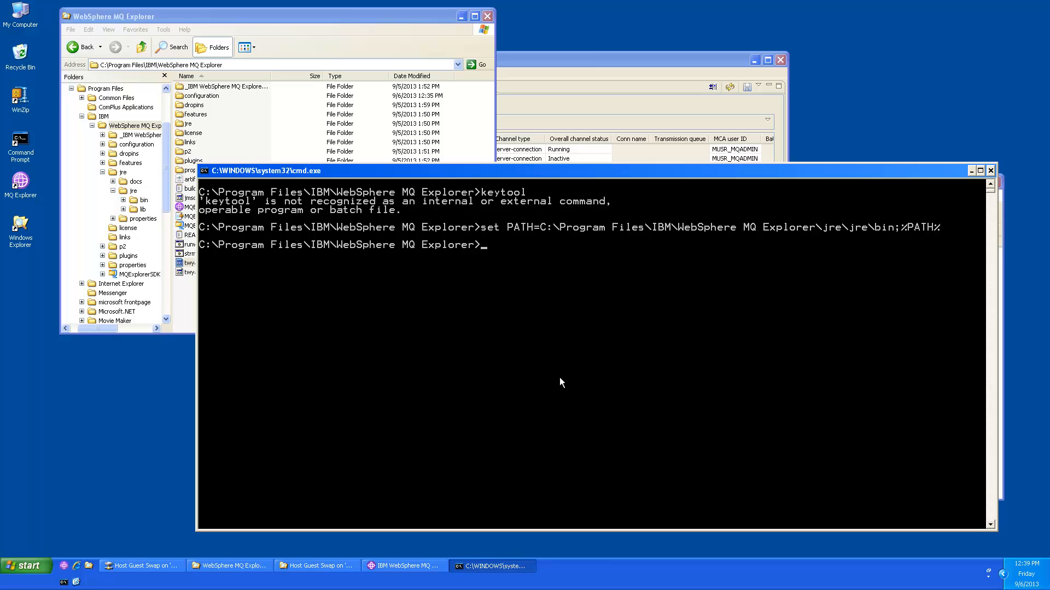
Step: Type keytool -import for jmsdemo.arm under alias JMSDEMO into twyatt.jks, with the keystore password
text(keytool)
text(-import -alias JMSDEMO)
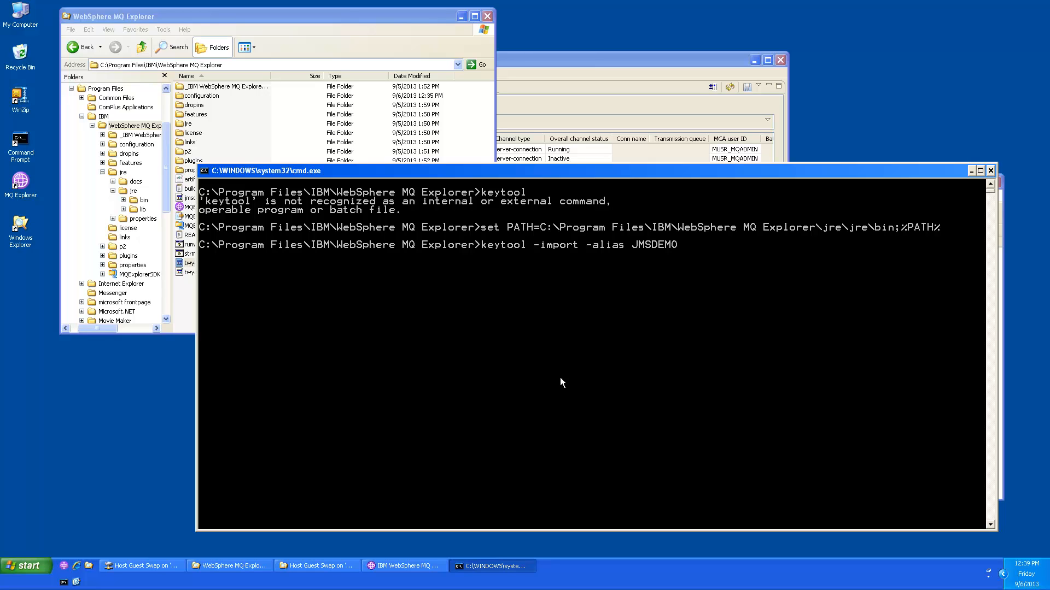
text( -file jmsdemo.arm -storepass pa)
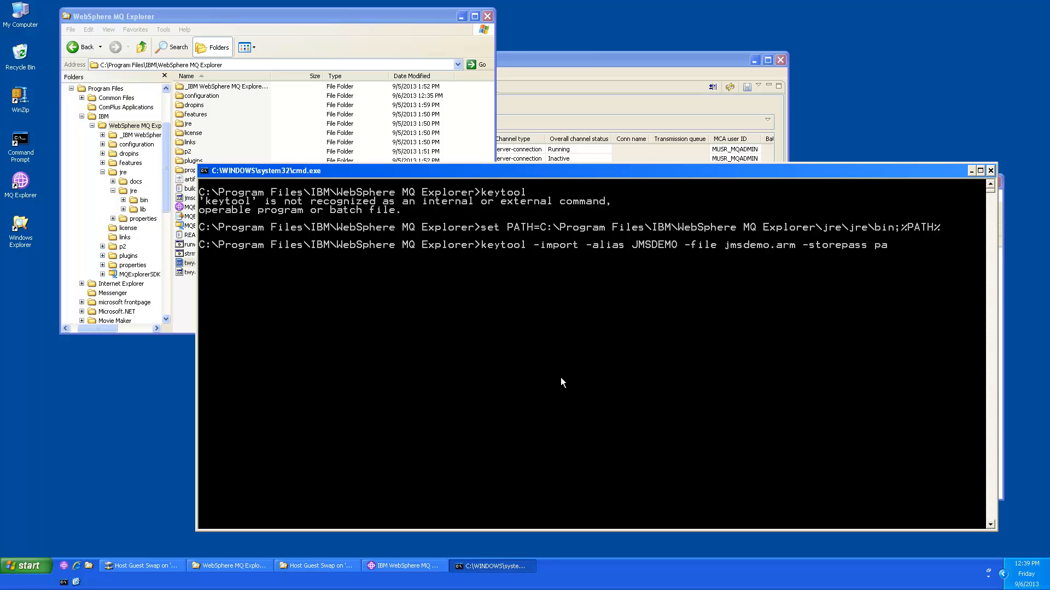
text(ssw0rd -keystore twyatt)
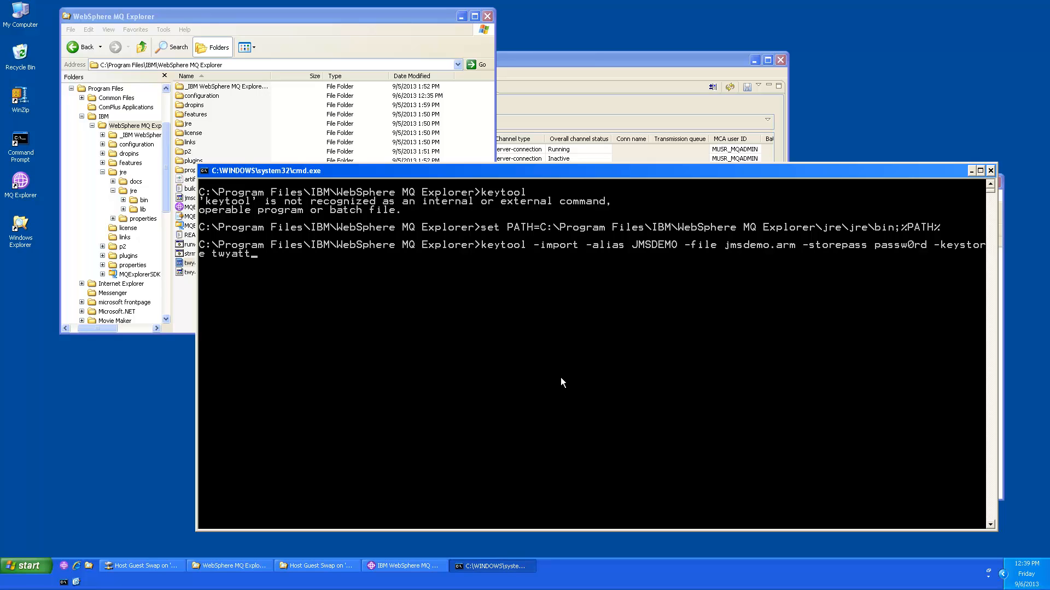
text(.jks)
Step: Back up twyatt.jks as 'Copy of twyatt.jks', then run the keytool certificate import
click(391, 13)
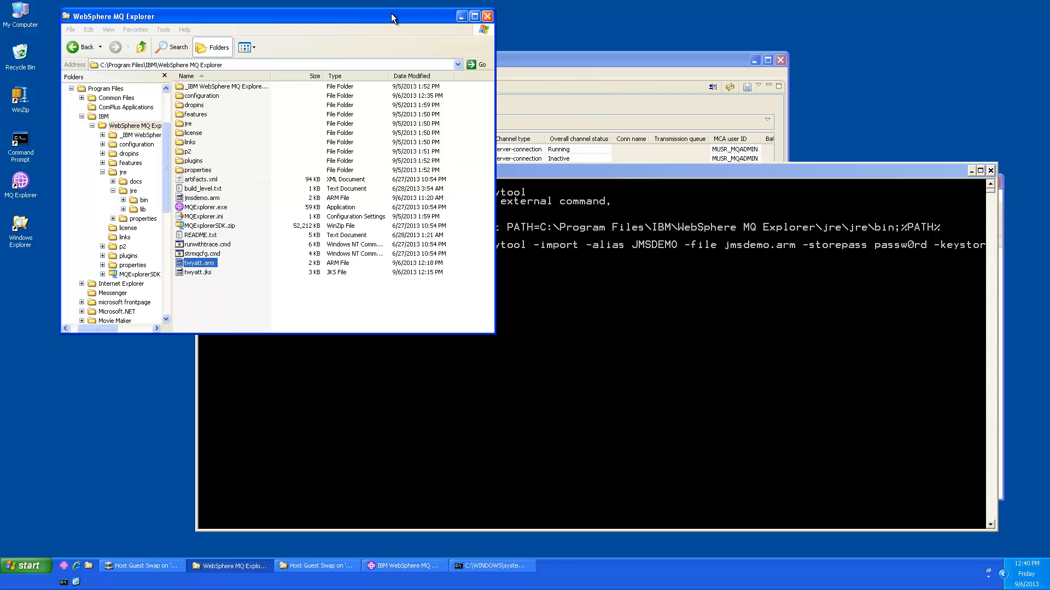
click(189, 273)
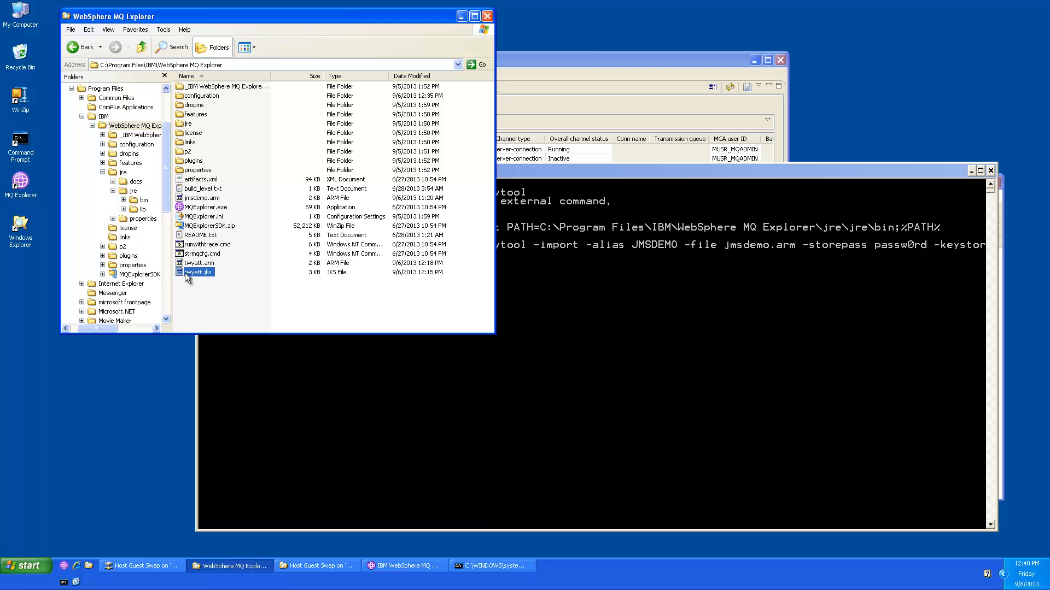
drag(193, 280, 244, 320)
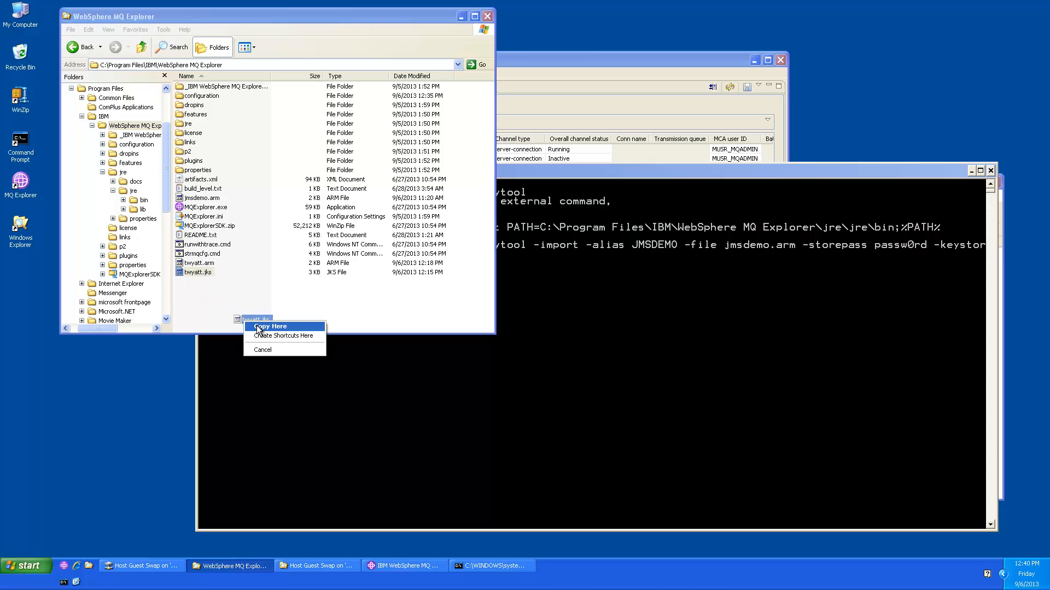
click(257, 325)
click(592, 327)
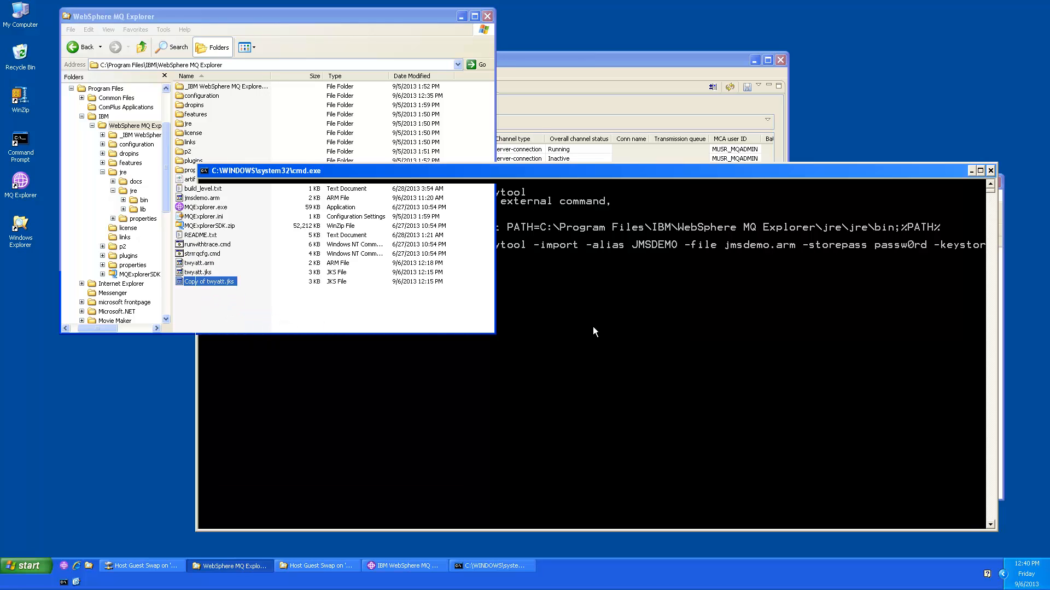
key(Return)
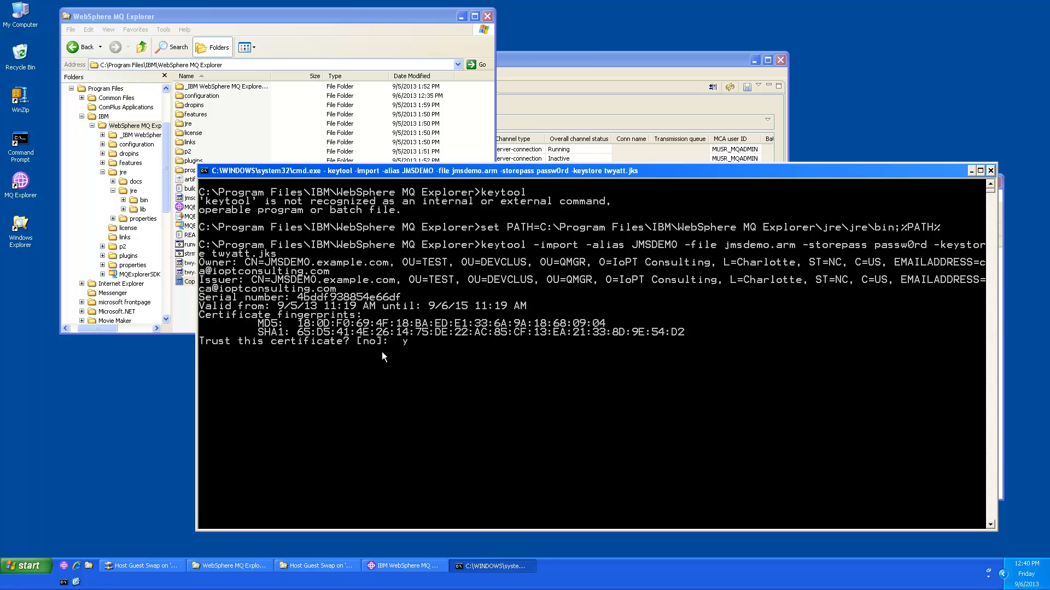
Step: Accept the trust prompt so the JMSDEMO certificate is added to twyatt.jks
text(s)
key(Return)
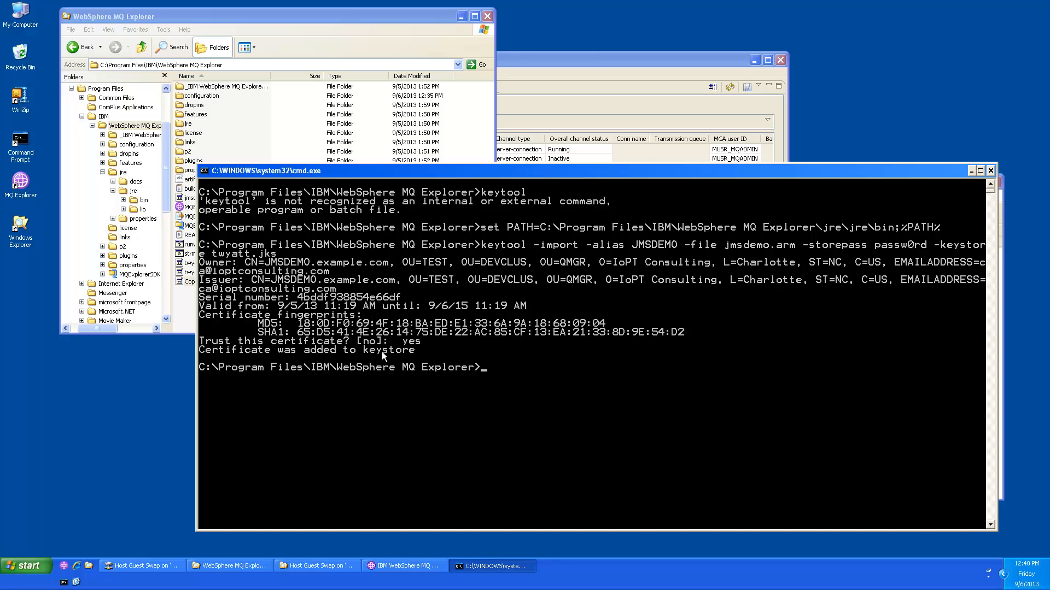
text(keytool -list -)
Step: List twyatt.jks with keytool -list and the keystore password, then mark the jmsdemo alias
text(keystore twyatt.jks -st)
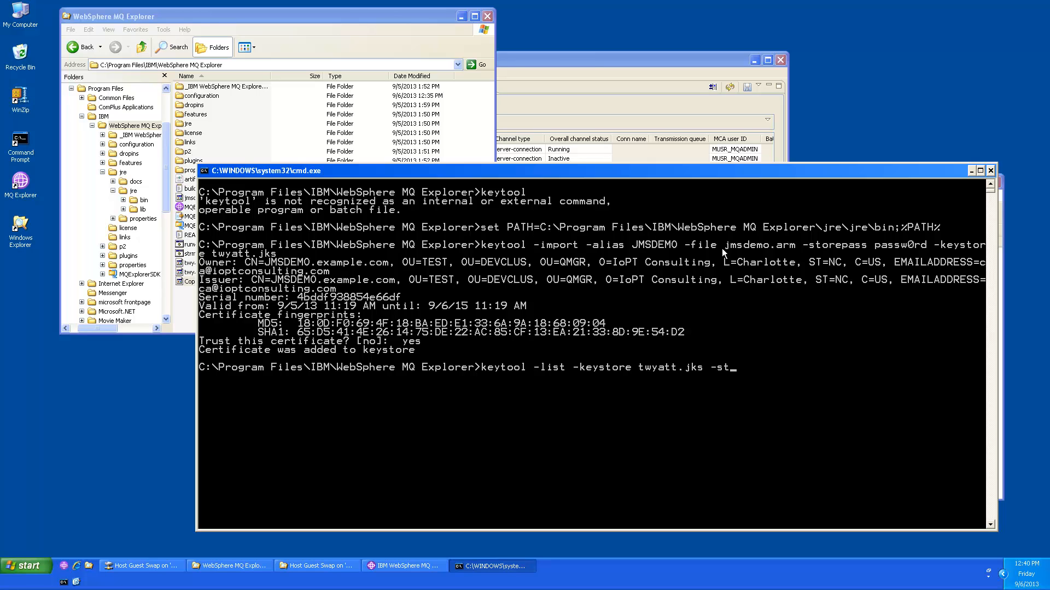
text(rorepass passw0rd)
key(Return)
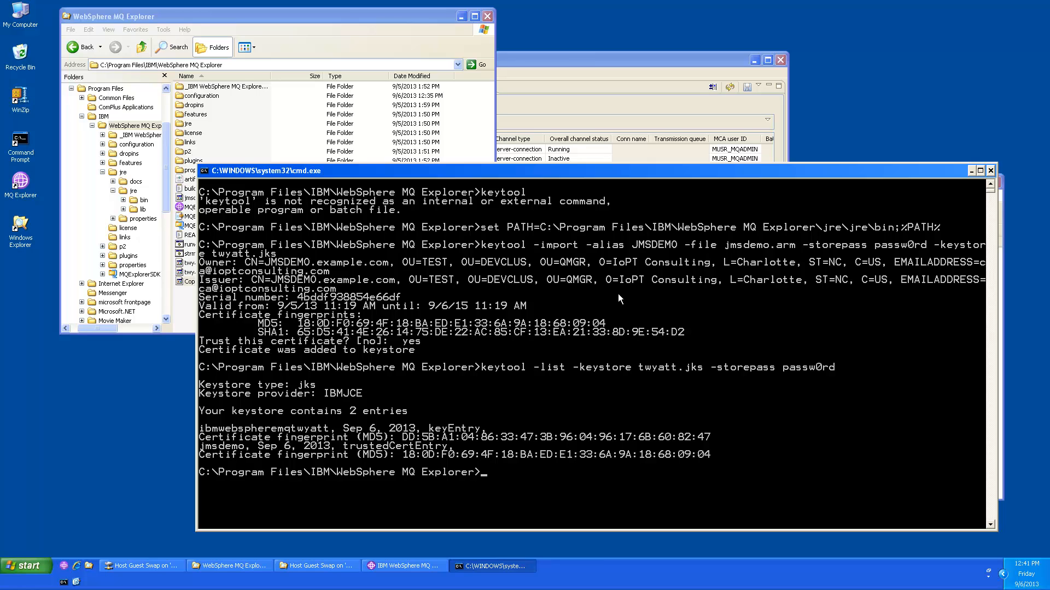
click(201, 447)
drag(201, 448, 244, 447)
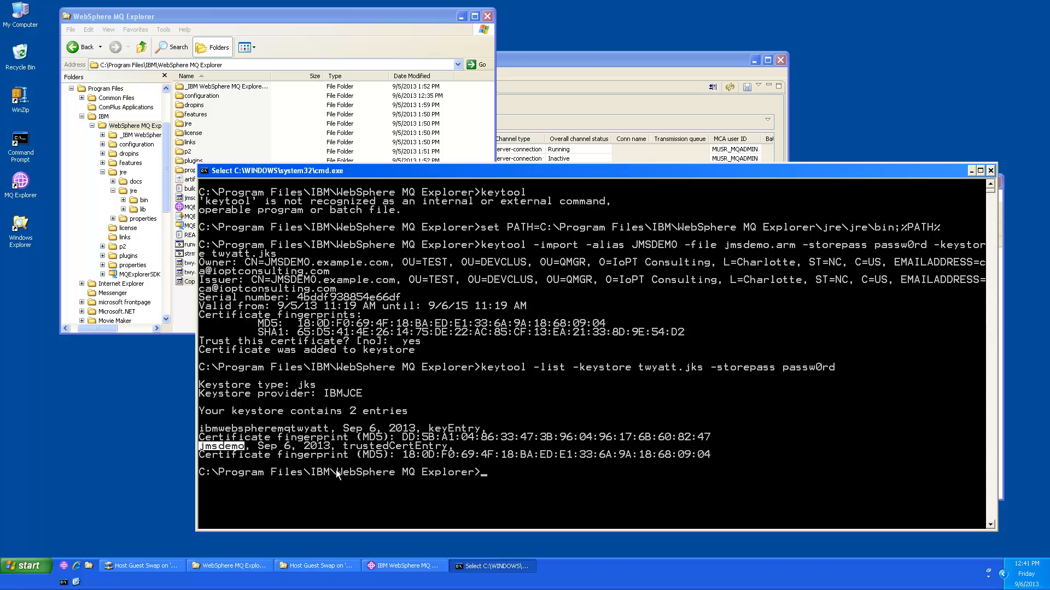
Step: Show verbose keytool details for the jmsdemo alias in twyatt.jks
key(Return)
key(Up)
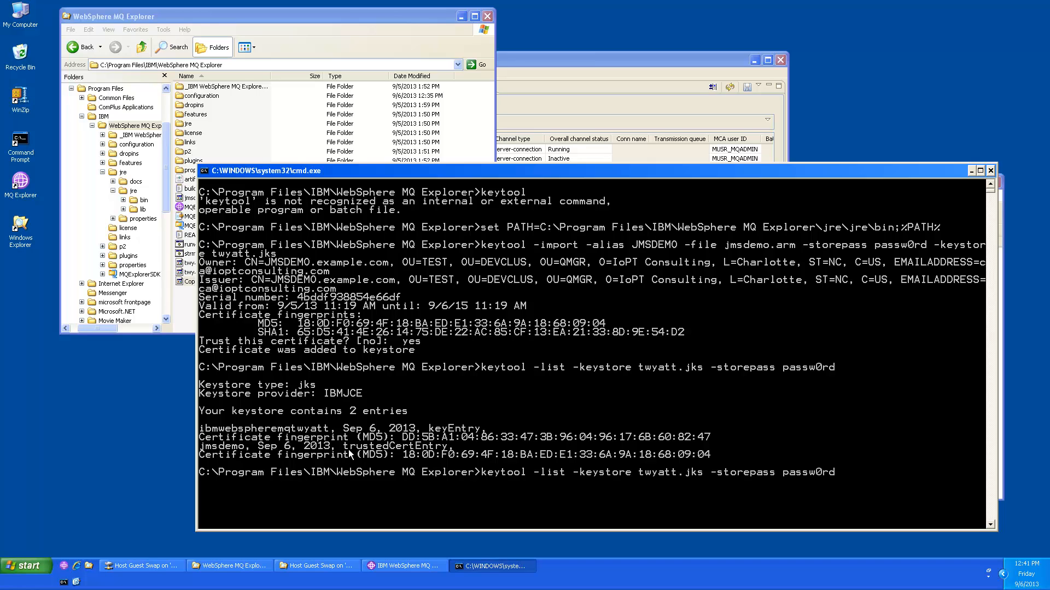
text(-alias jmsdemo)
text(-v)
key(Return)
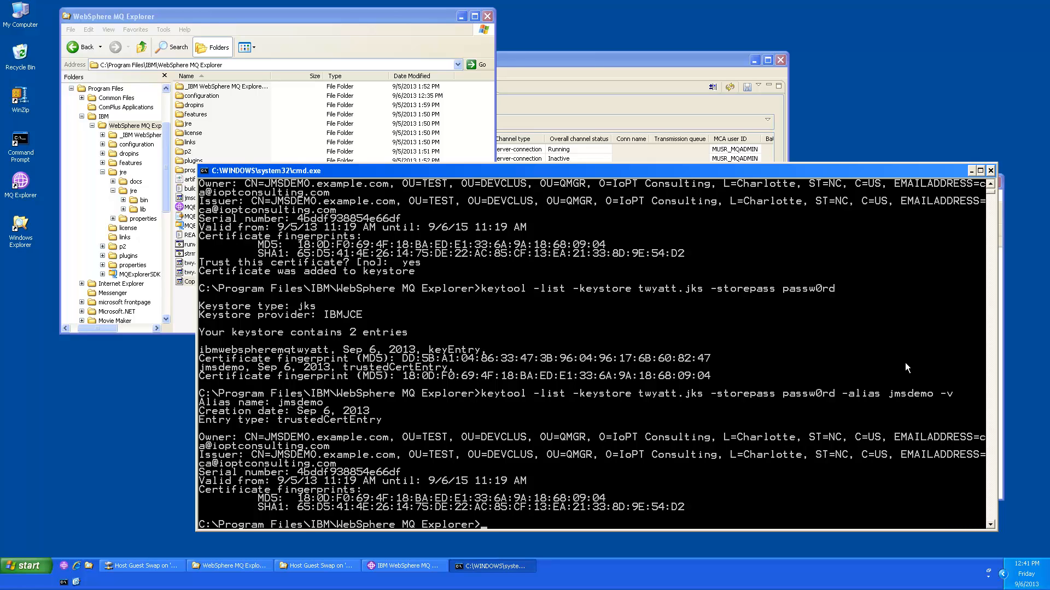
Step: Show verbose keytool details for the ibmwebspheremqtwyatt alias, pasting the alias name from the output
key(Up)
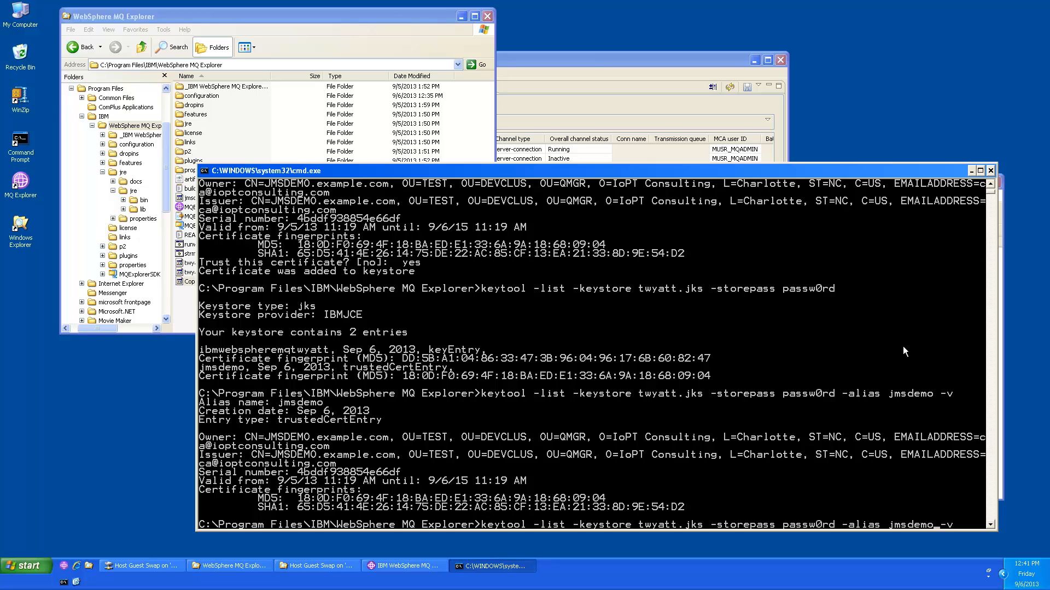
key(BackSpace)
key(BackSpace)
key(BackSpace)
key(BackSpace)
key(BackSpace)
key(BackSpace)
key(BackSpace)
double_click(214, 351)
key(super+c)
right_click(216, 354)
right_click(347, 345)
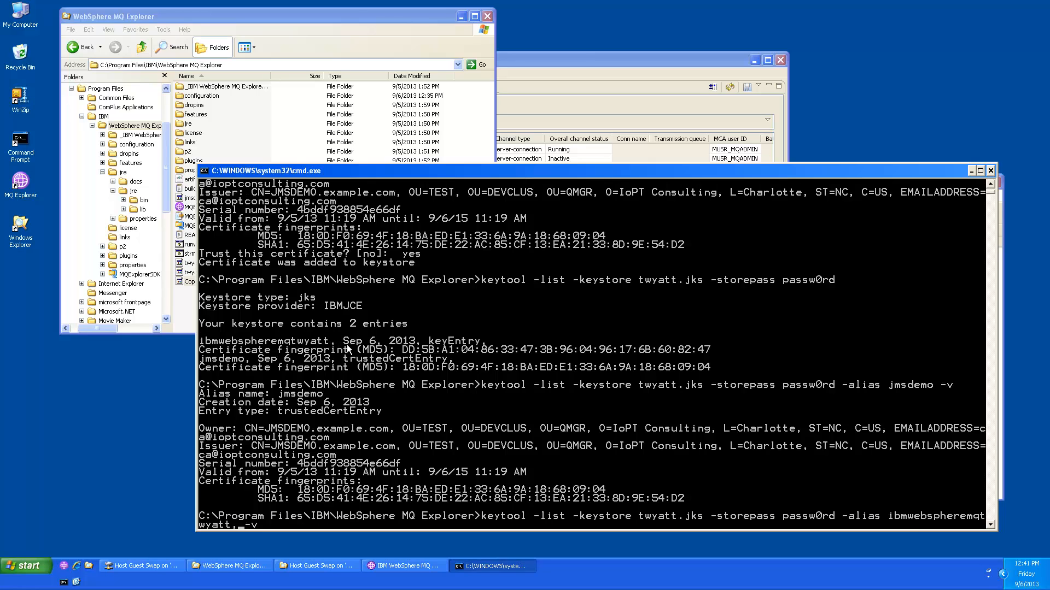
key(BackSpace)
key(Return)
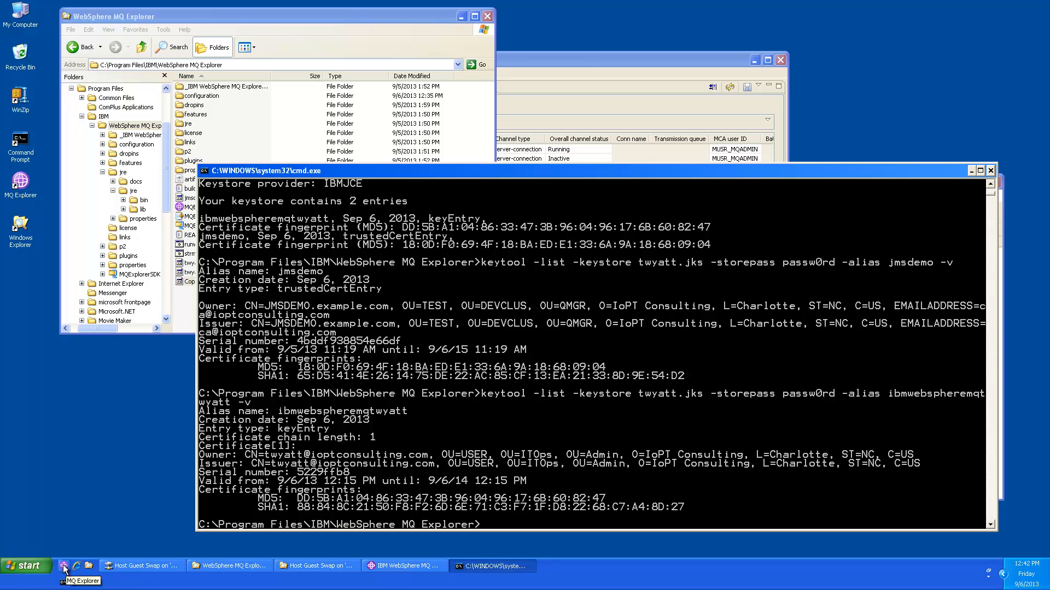
Step: In MQ Explorer Preferences, choose 'Save passwords to file' under Passwords and apply
click(398, 569)
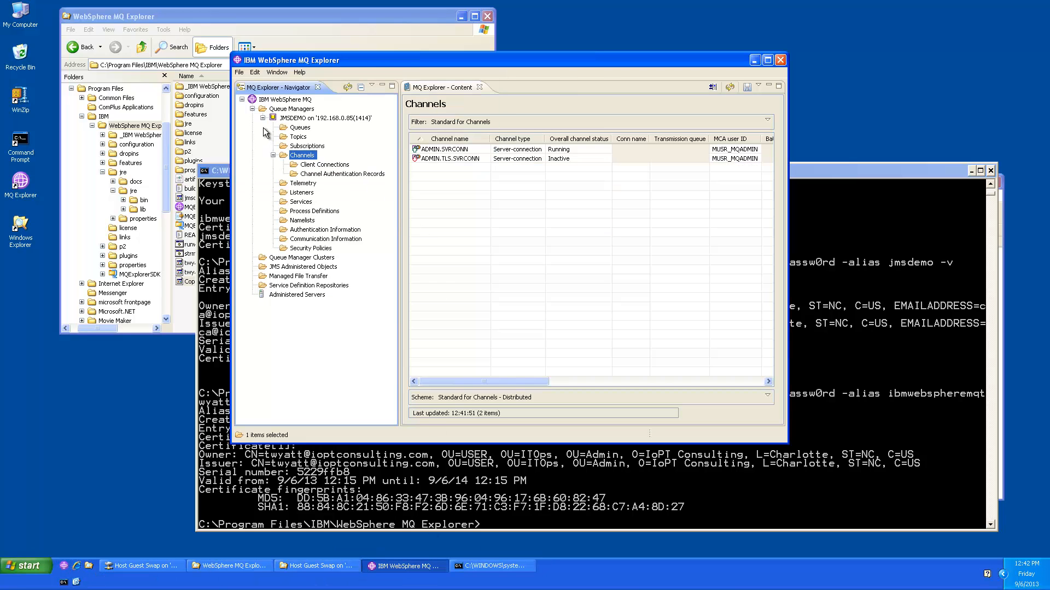
right_click(275, 101)
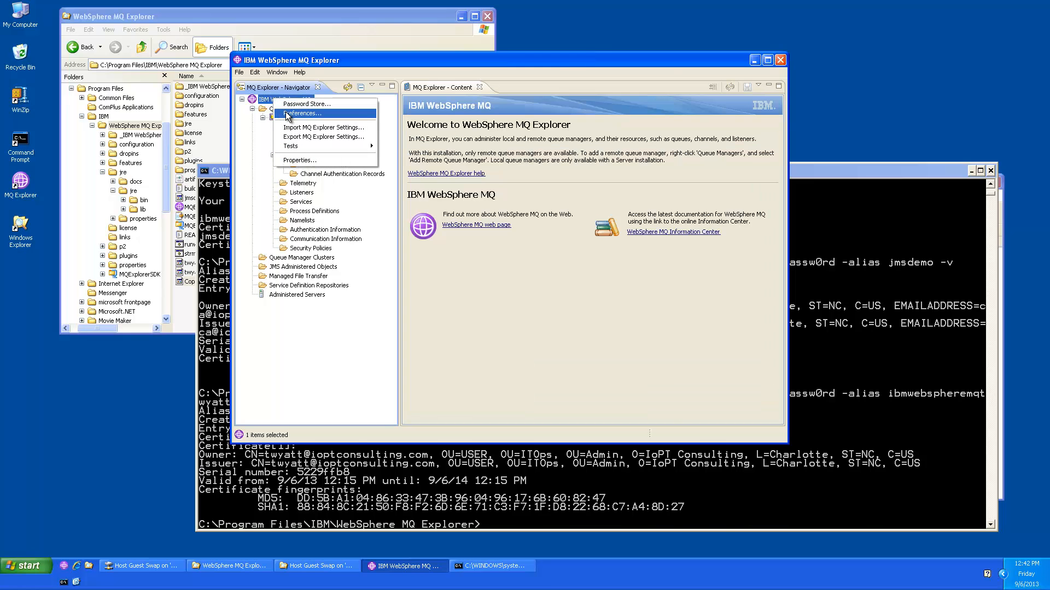
click(287, 114)
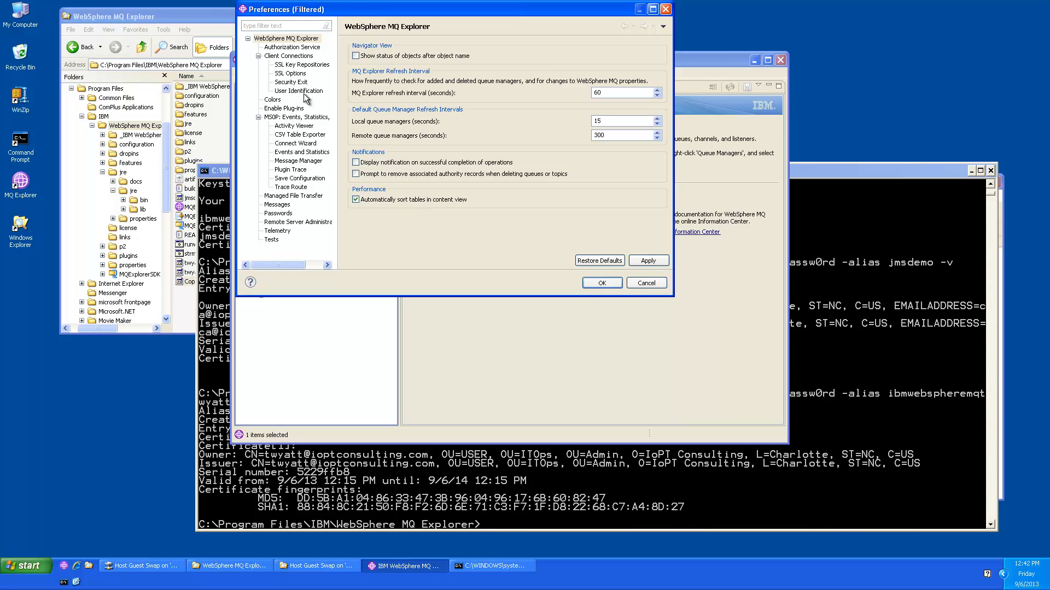
click(279, 215)
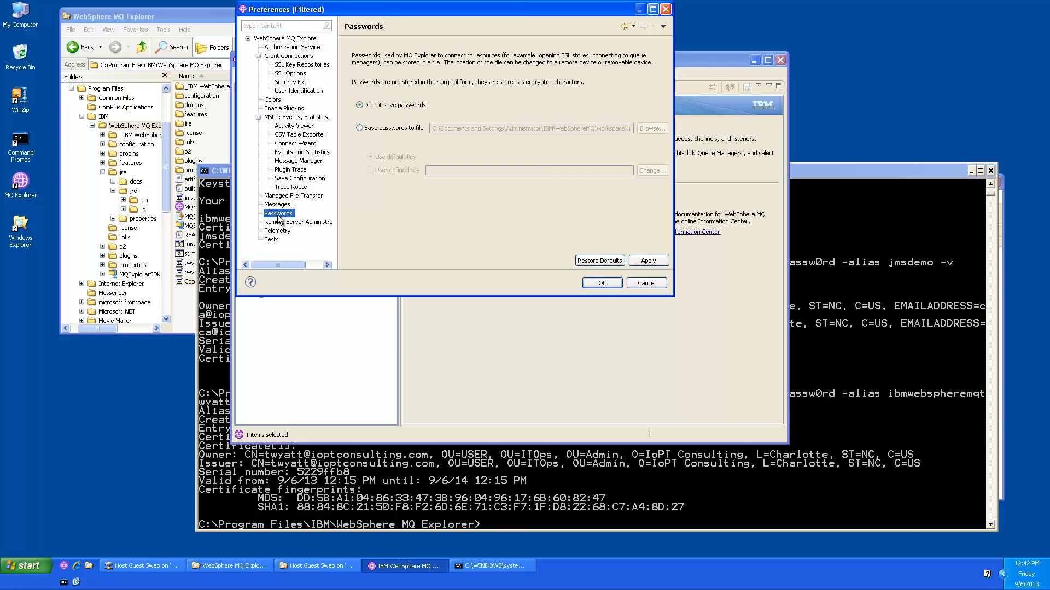
click(359, 128)
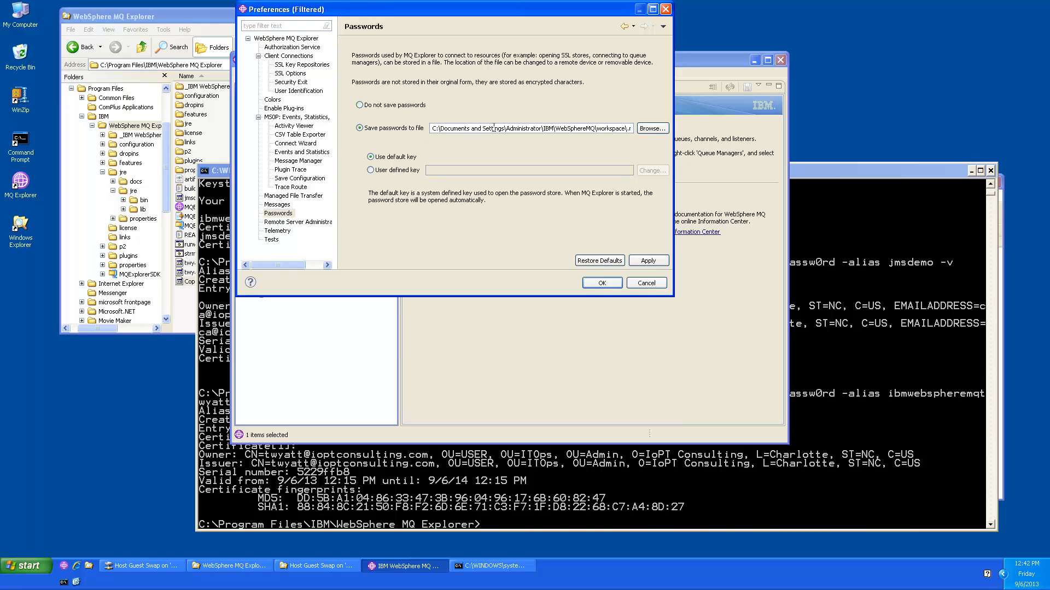
key(End)
key(Left)
key(Left)
key(Left)
key(Left)
key(Left)
key(Left)
key(Left)
key(Left)
key(Left)
key(Left)
key(Left)
key(Left)
key(Left)
key(Left)
key(Left)
key(Left)
key(Left)
key(Left)
key(Left)
key(Left)
key(Left)
key(Left)
key(Left)
key(Left)
key(Left)
key(Left)
key(Left)
key(Left)
key(Left)
key(Left)
key(Left)
key(Left)
key(Left)
key(Left)
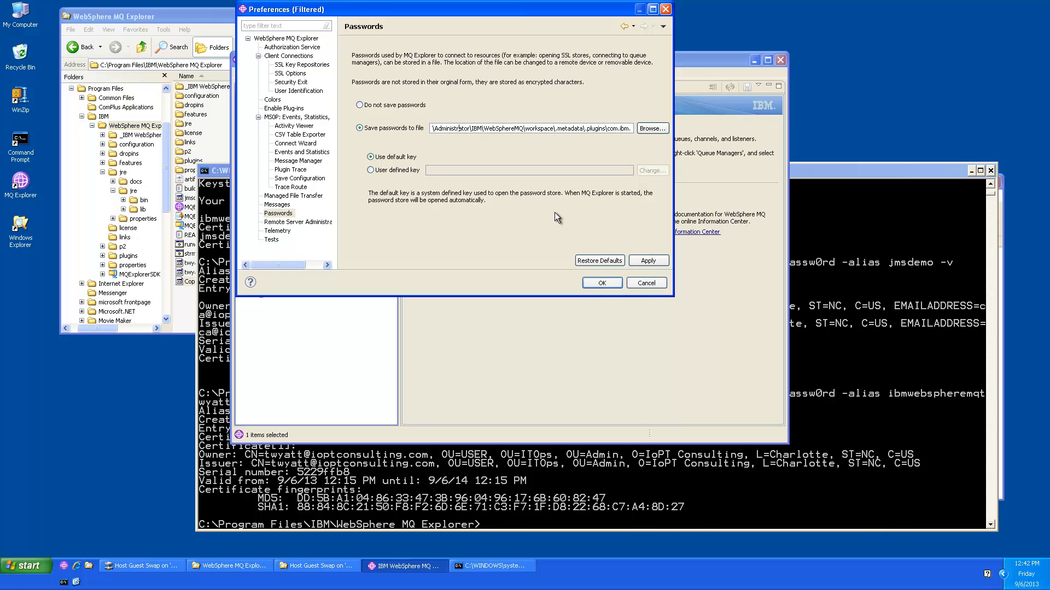
key(Left)
key(Left)
key(Left)
key(Left)
key(Left)
key(Left)
key(Left)
key(Left)
key(Left)
key(Left)
key(Left)
key(Left)
key(Left)
key(Left)
key(Left)
key(Left)
key(Left)
key(Left)
key(Left)
key(Left)
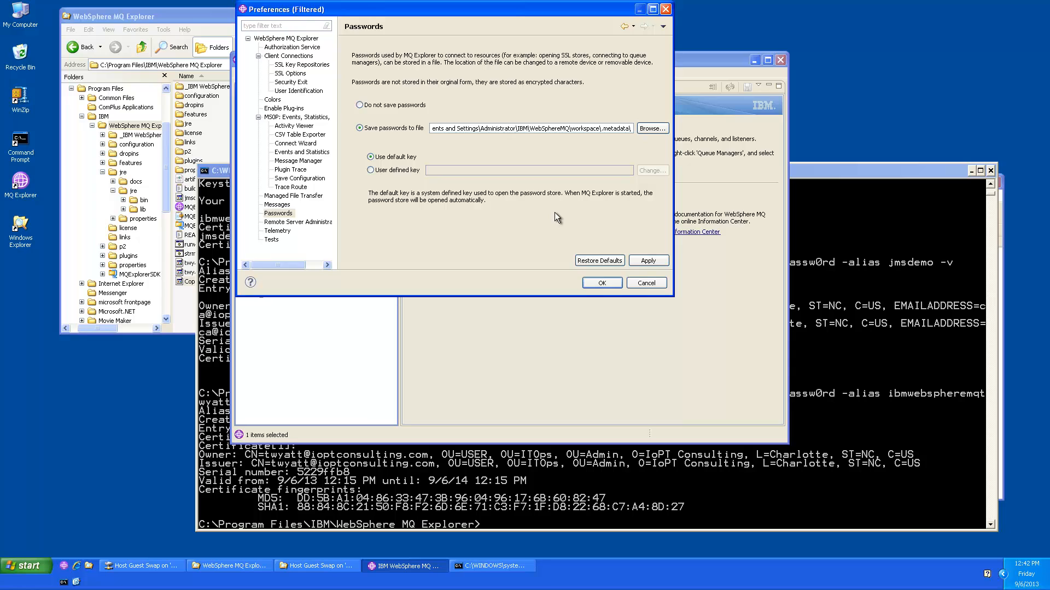
key(Left)
key(Left)
key(Left)
key(Left)
key(Left)
key(Left)
key(Left)
key(Left)
key(Left)
key(Left)
key(Left)
key(Left)
key(Left)
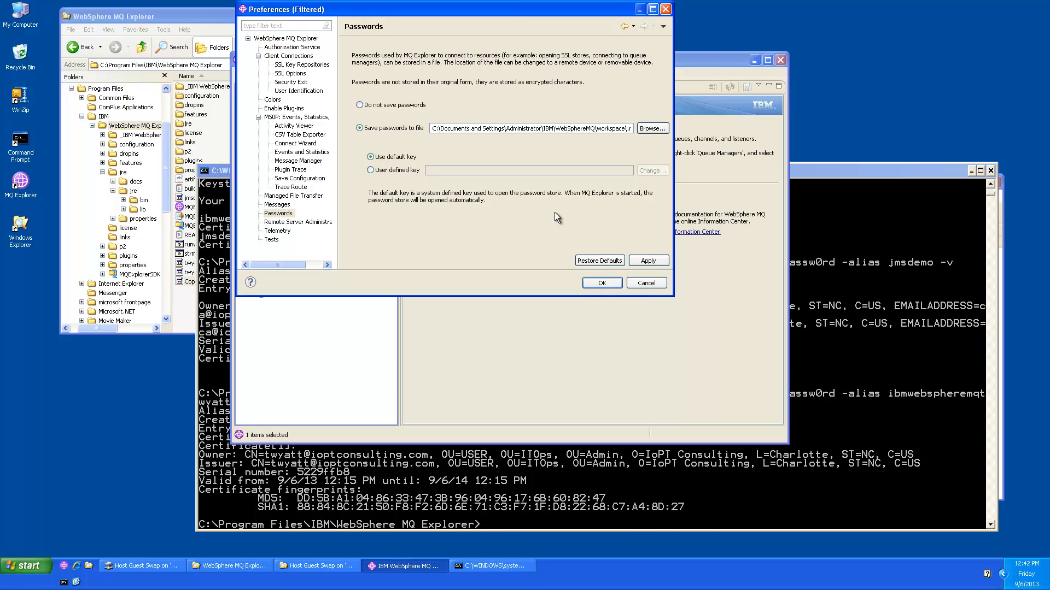
click(645, 262)
Step: Enable default SSL key repositories and set twyatt.jks as the trusted store with its password
click(281, 57)
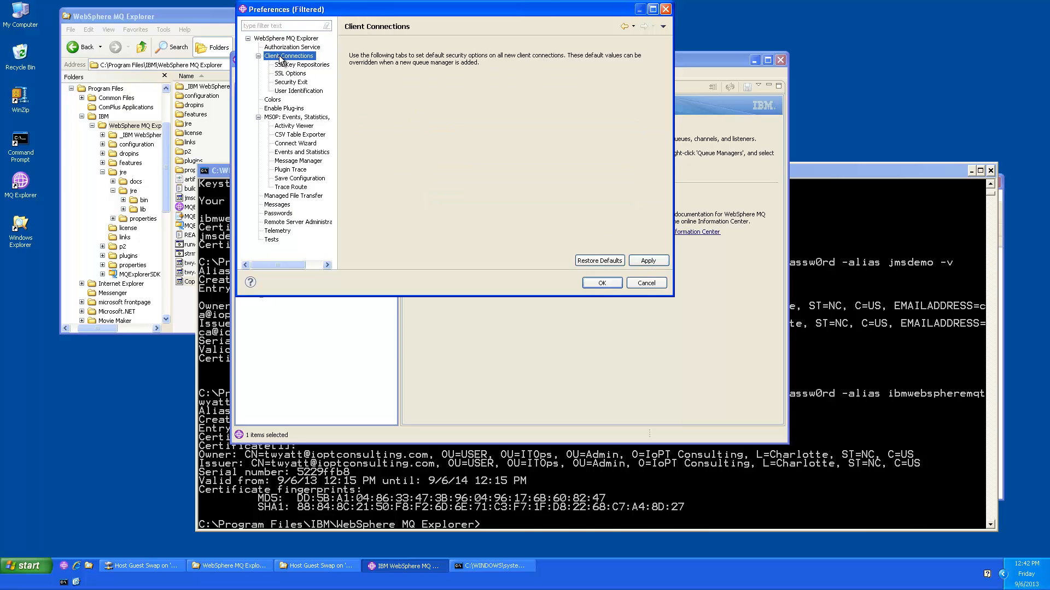
click(286, 65)
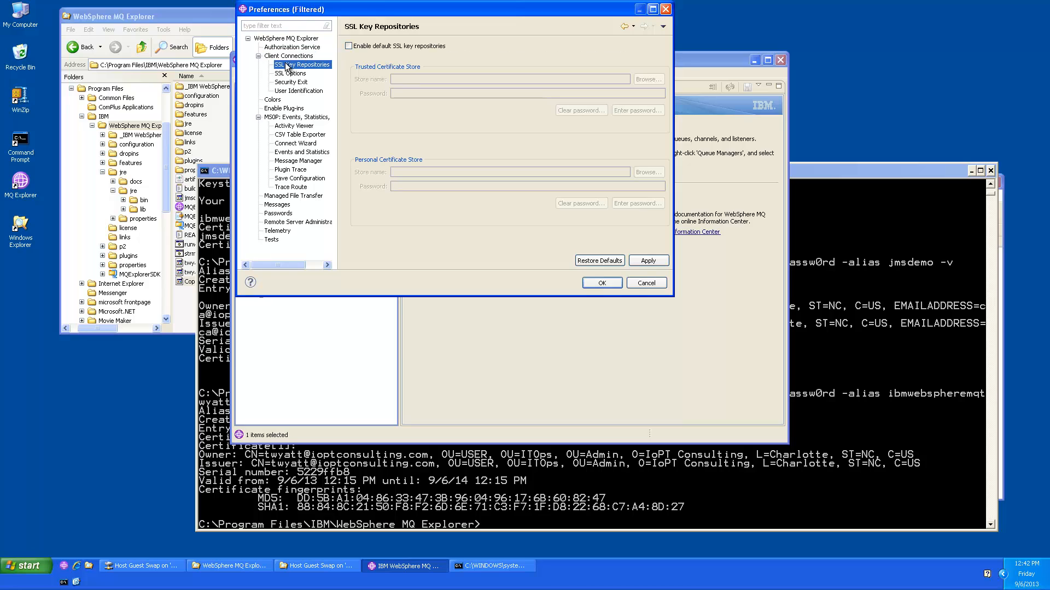
click(349, 46)
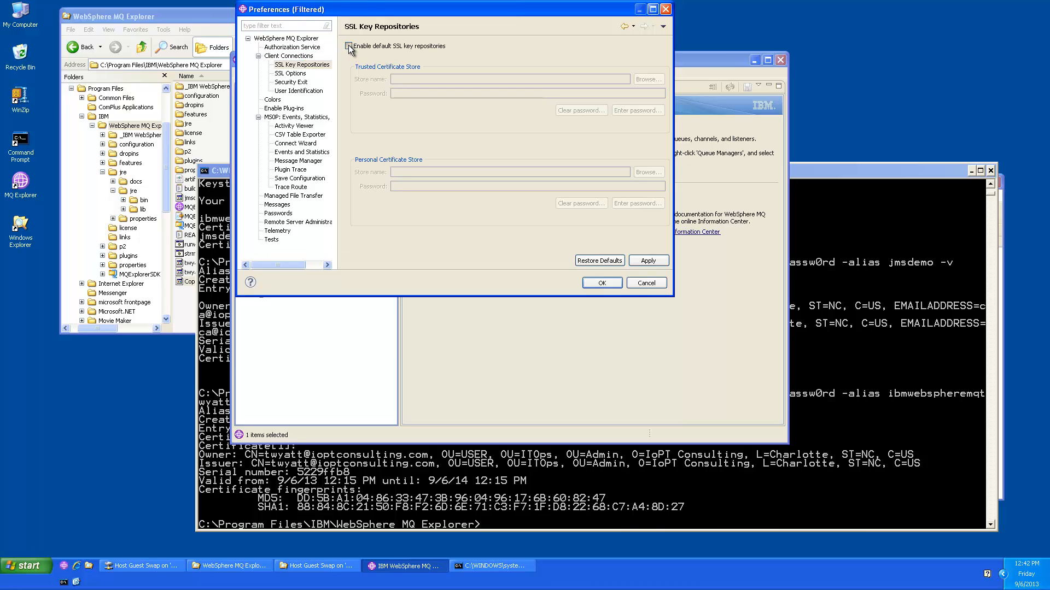
click(646, 79)
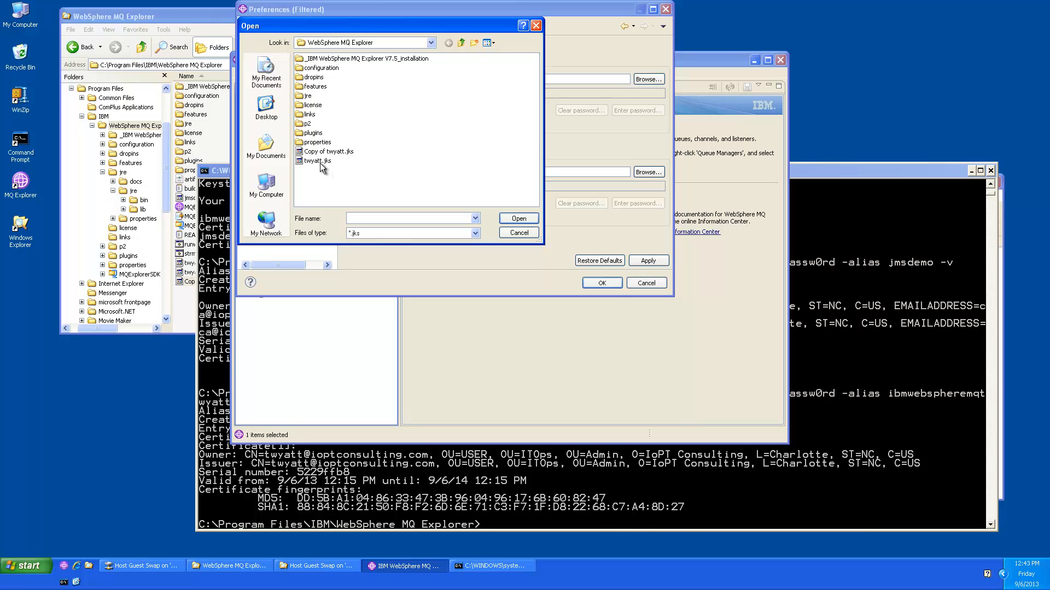
click(315, 161)
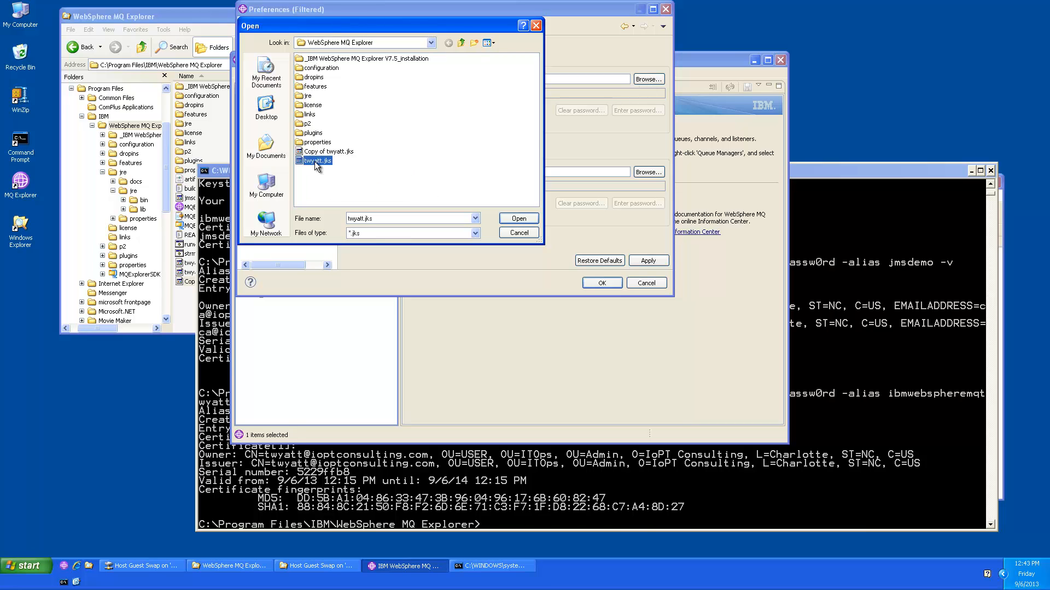
click(508, 218)
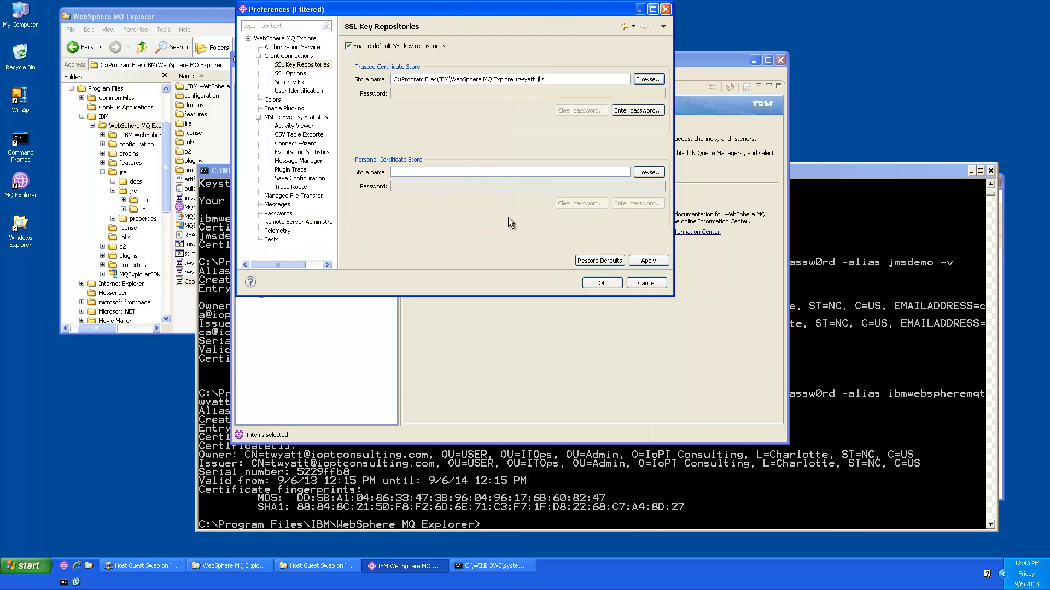
click(634, 110)
text(pass)
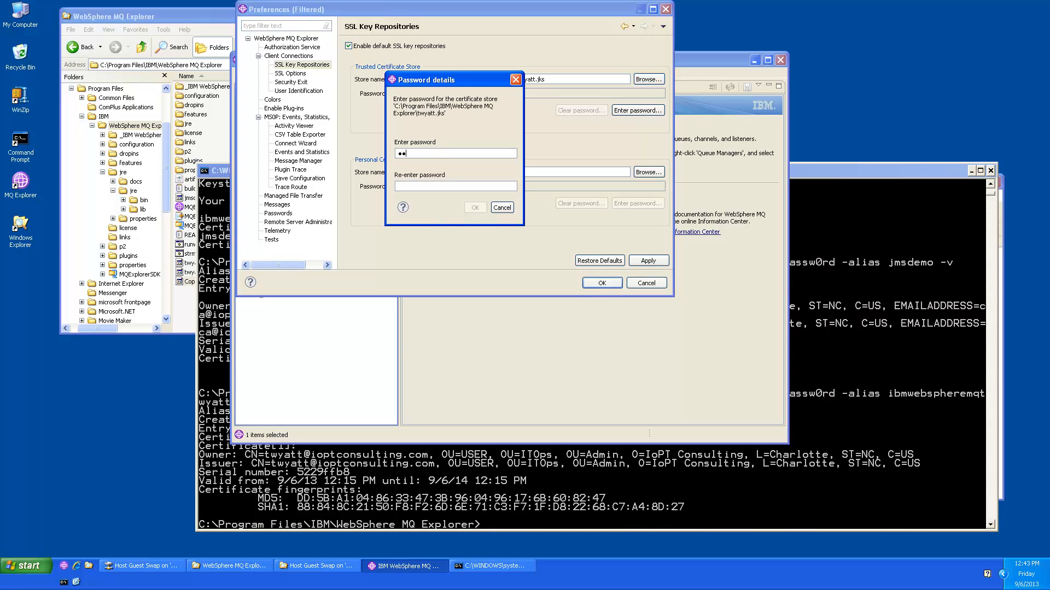
text(w0rdpassw0rd)
click(473, 207)
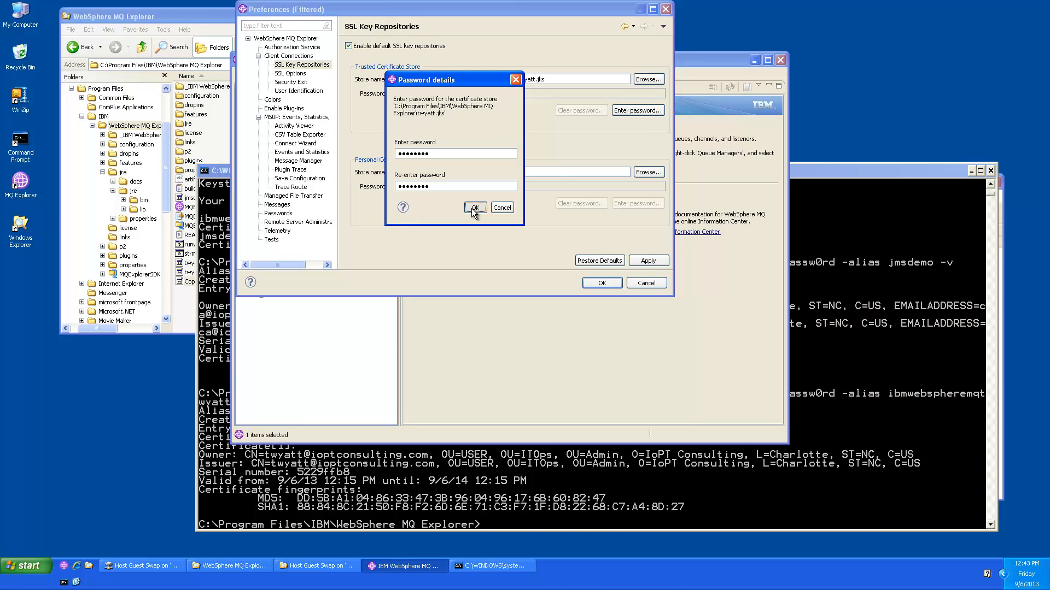
Step: Set twyatt.jks as the personal store with its password and apply the repository settings
click(644, 172)
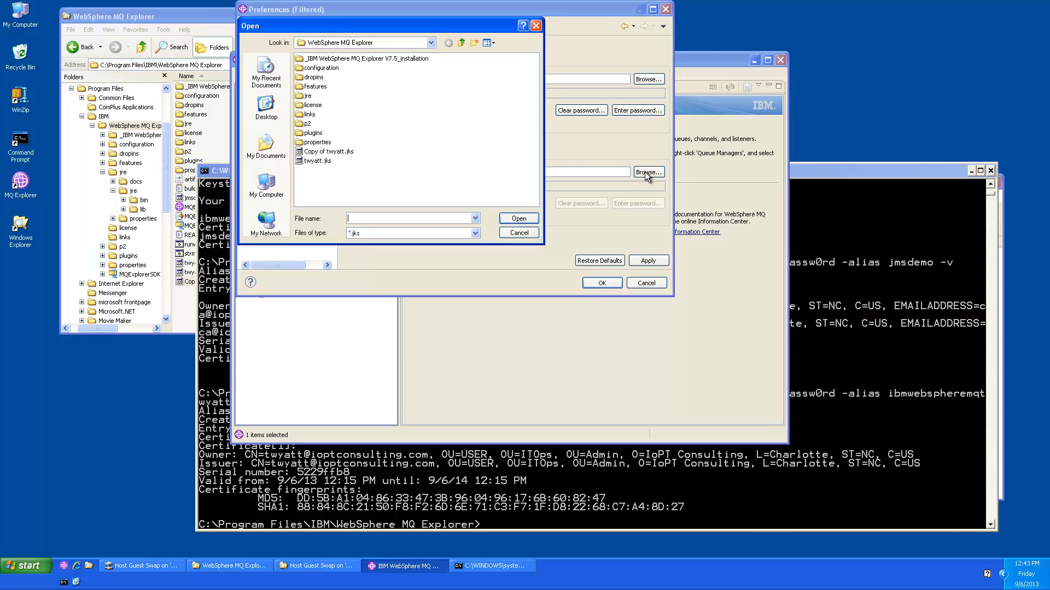
double_click(317, 161)
click(625, 203)
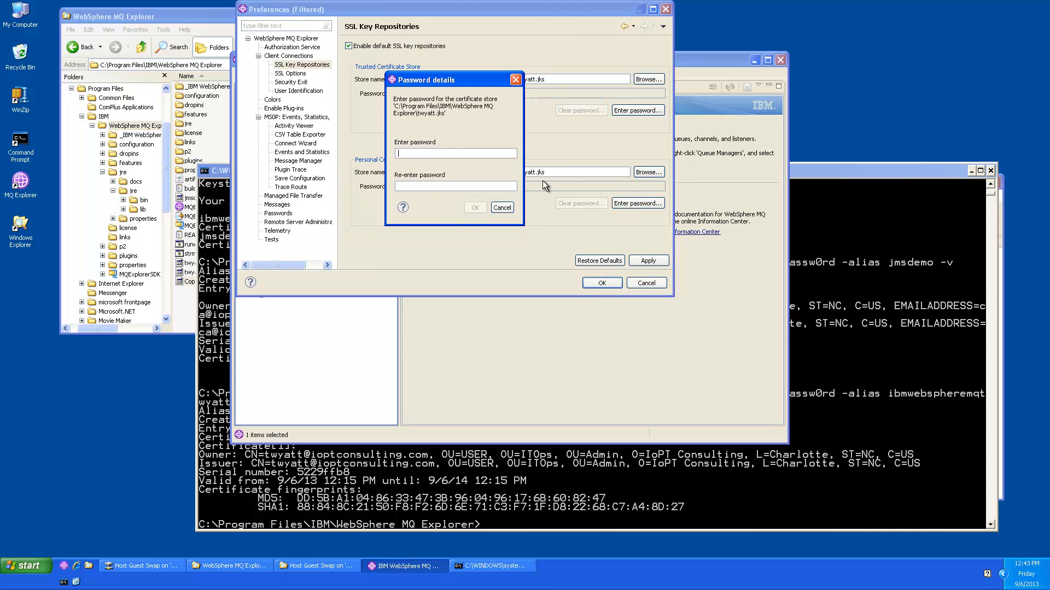
text(passw0rdpassw0rd)
click(474, 208)
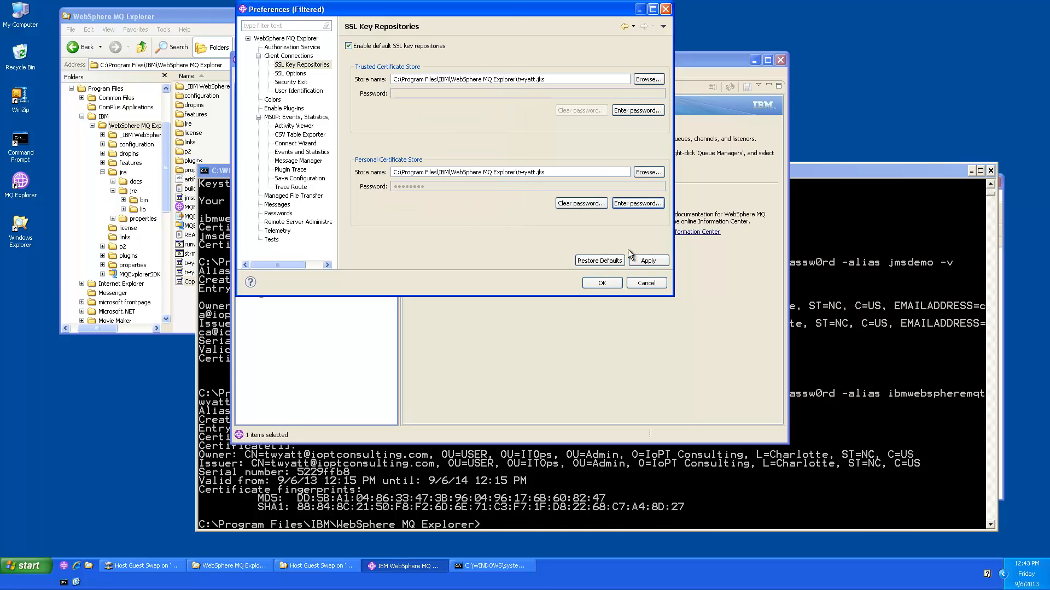
click(647, 263)
click(289, 74)
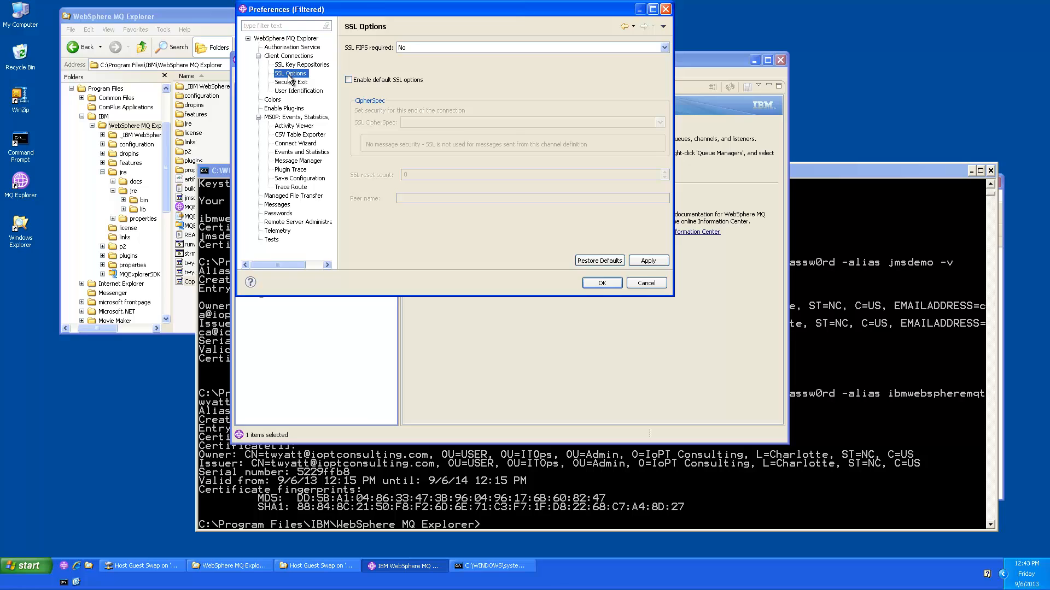
Step: Enable default SSL options with CipherSpec TLS_RSA_WITH_AES_256_CBC_SHA and save the preferences
click(348, 81)
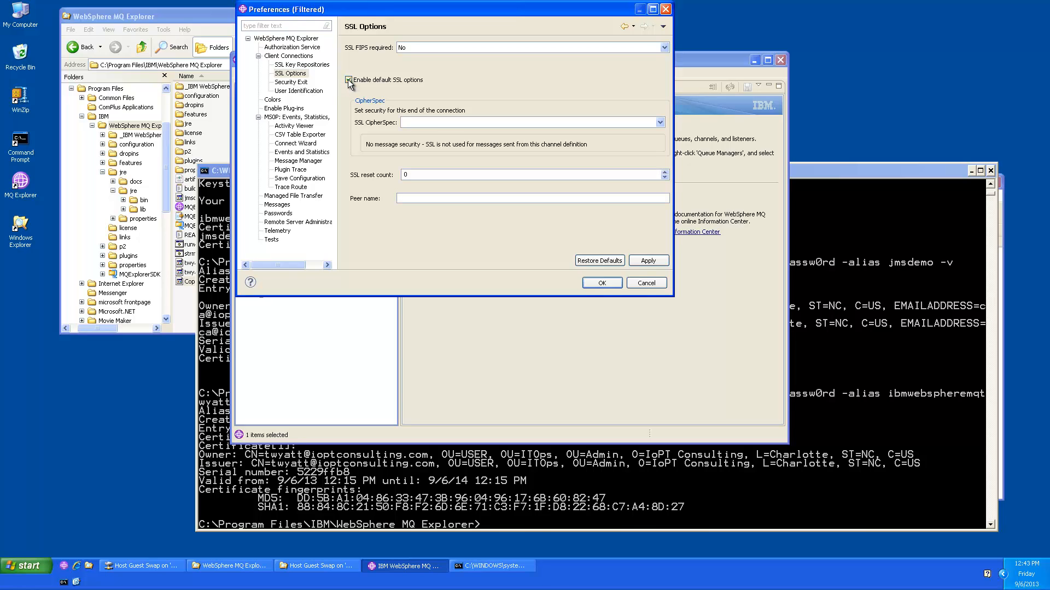
click(429, 121)
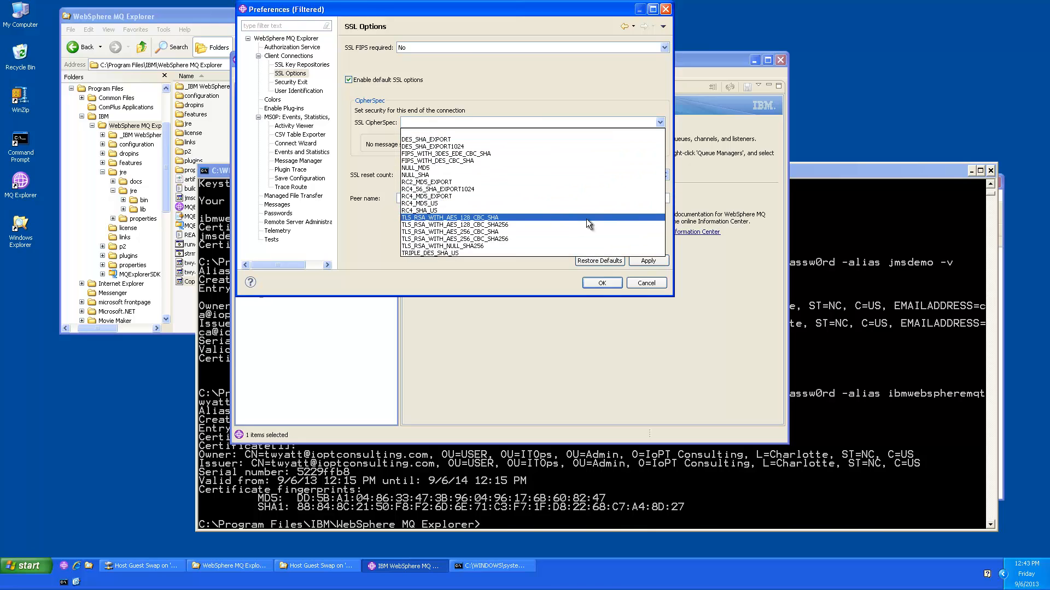
click(513, 230)
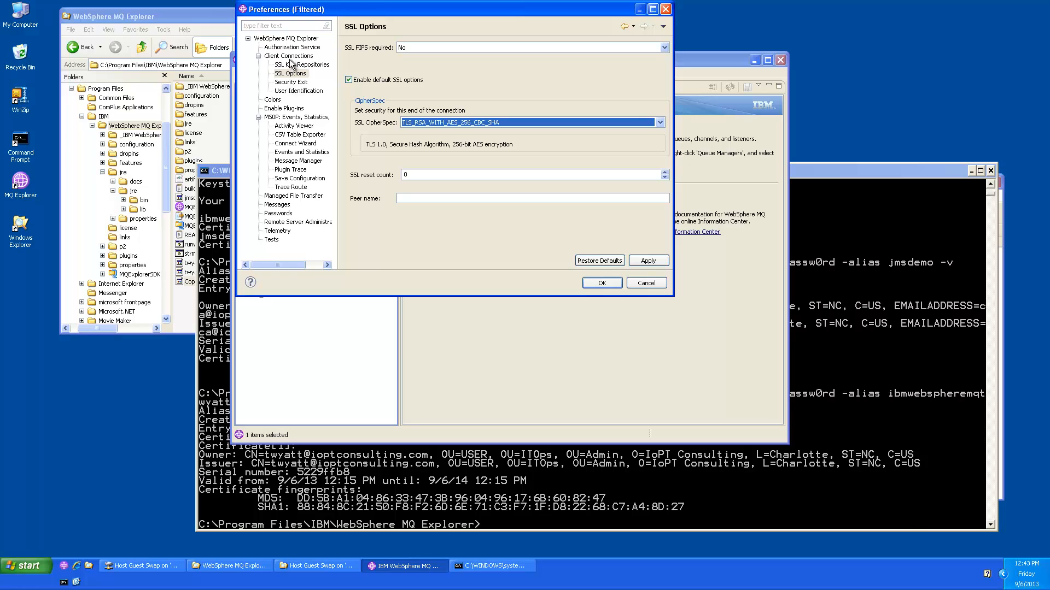
click(295, 91)
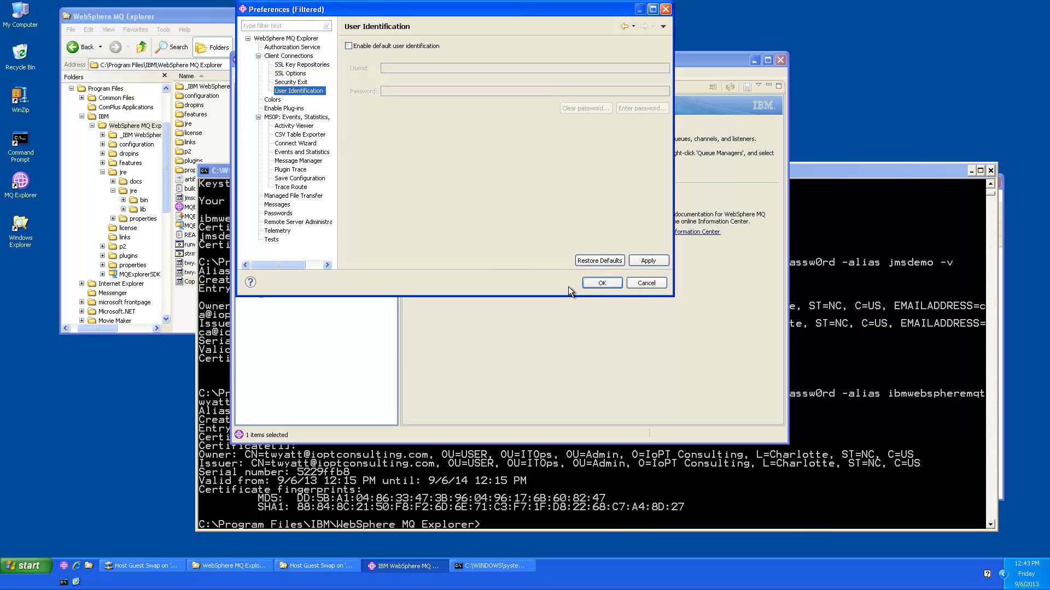
click(596, 282)
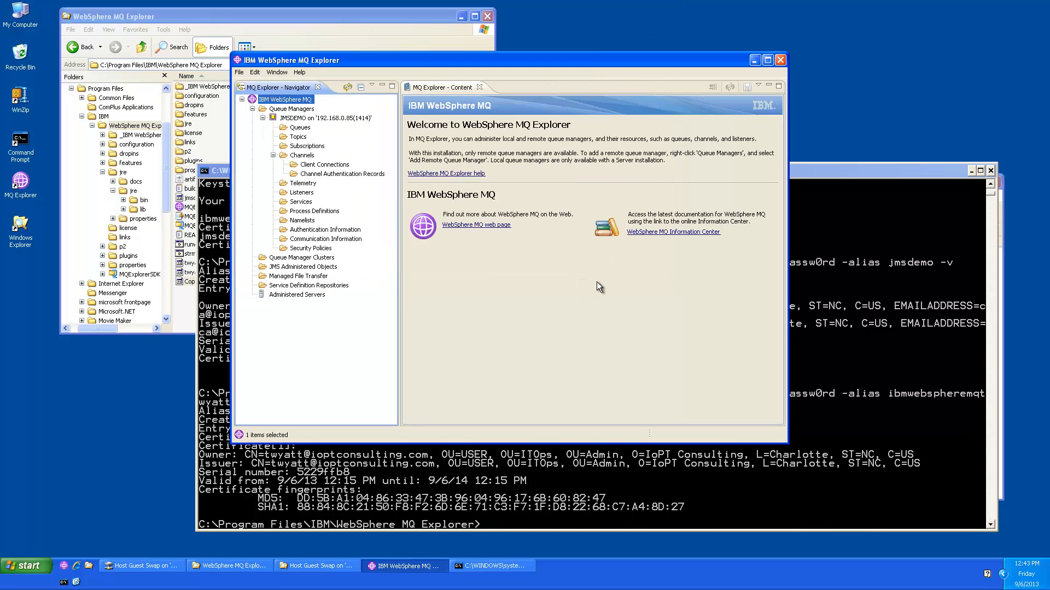